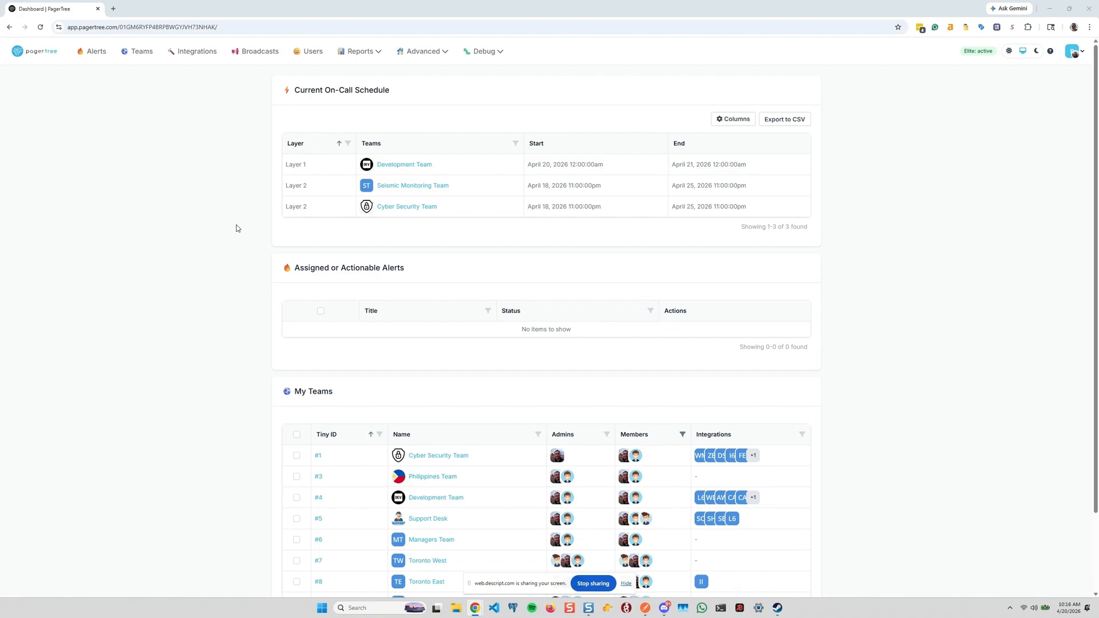
- Start a new integration, search the integration types for "custom", and choose Webhook (Custom)
left_click(211, 57)
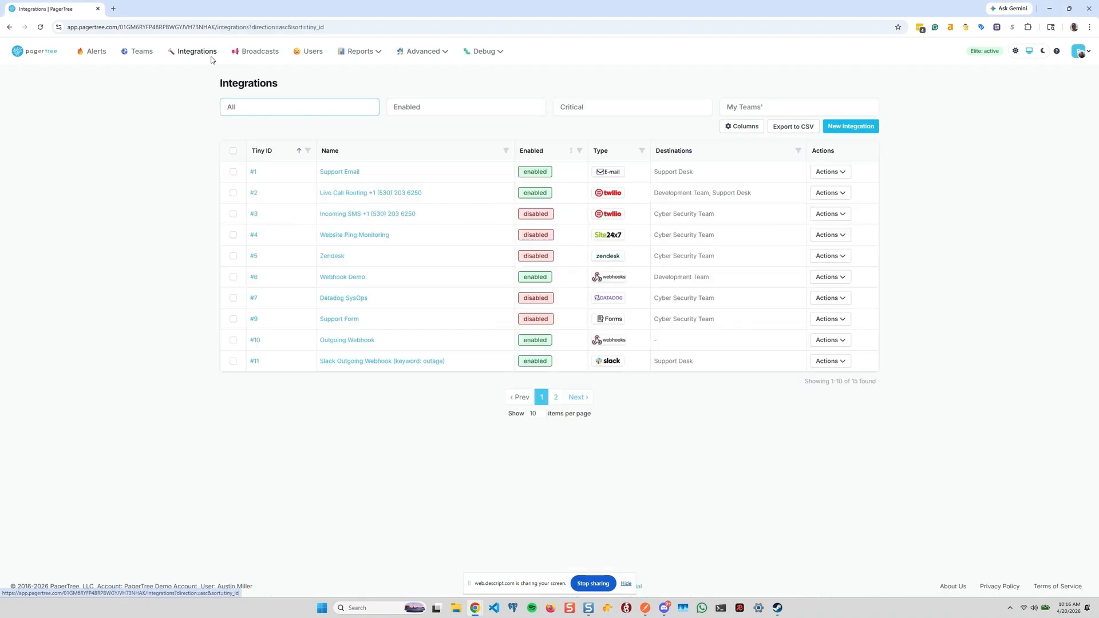
left_click(836, 127)
left_click(794, 109)
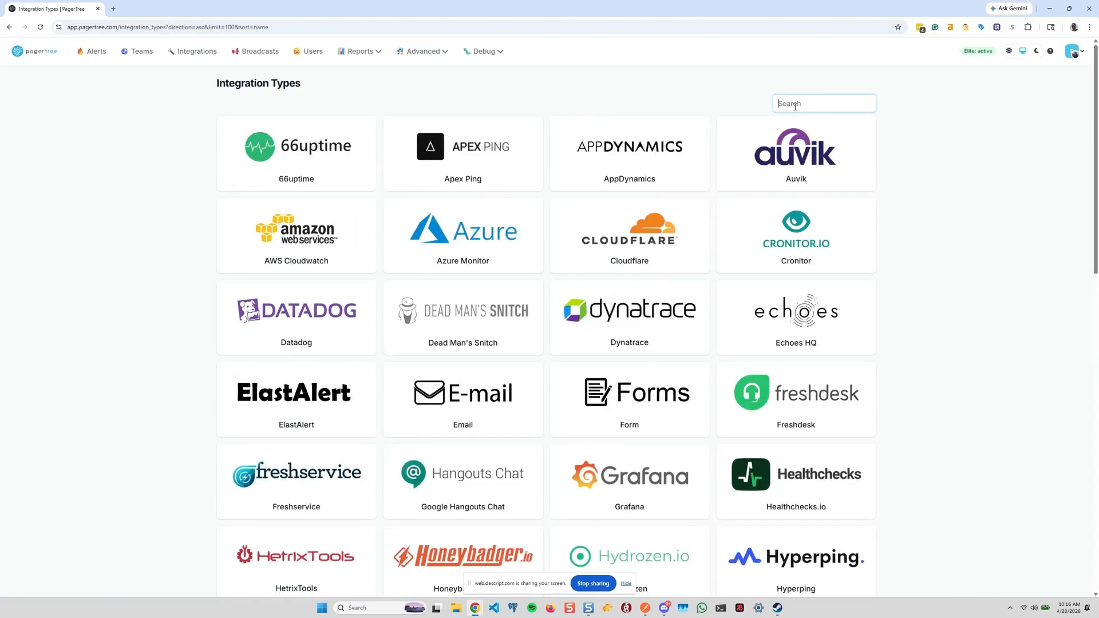
type("custom")
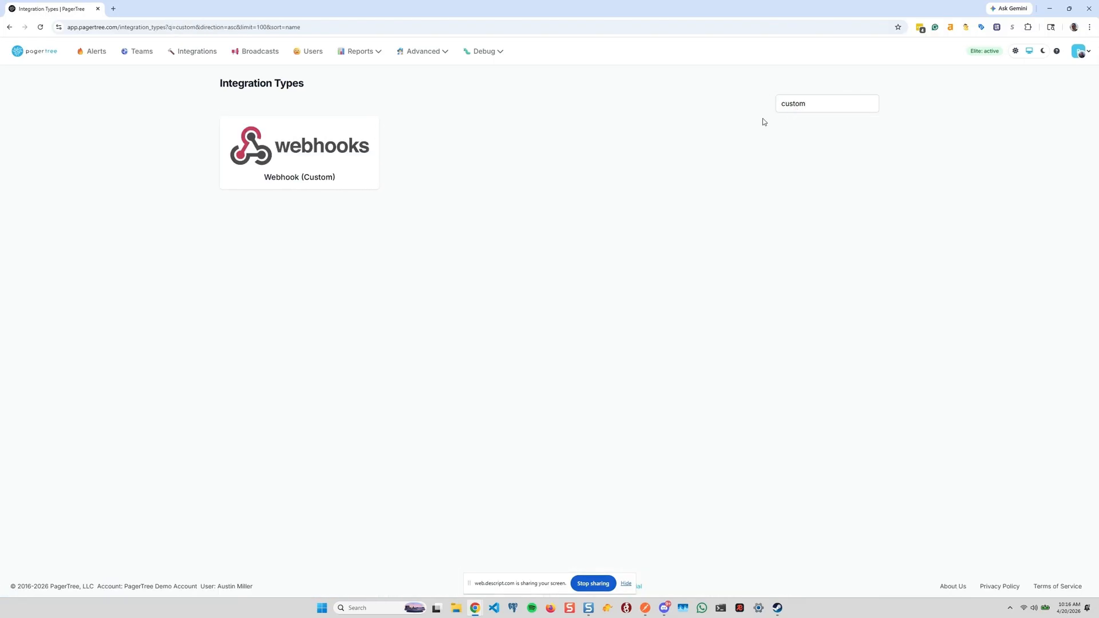
left_click(292, 151)
- Name the integration "Monitoring Tools Custom webhook" and set Development Team as its destination
left_click(338, 189)
key("super+v")
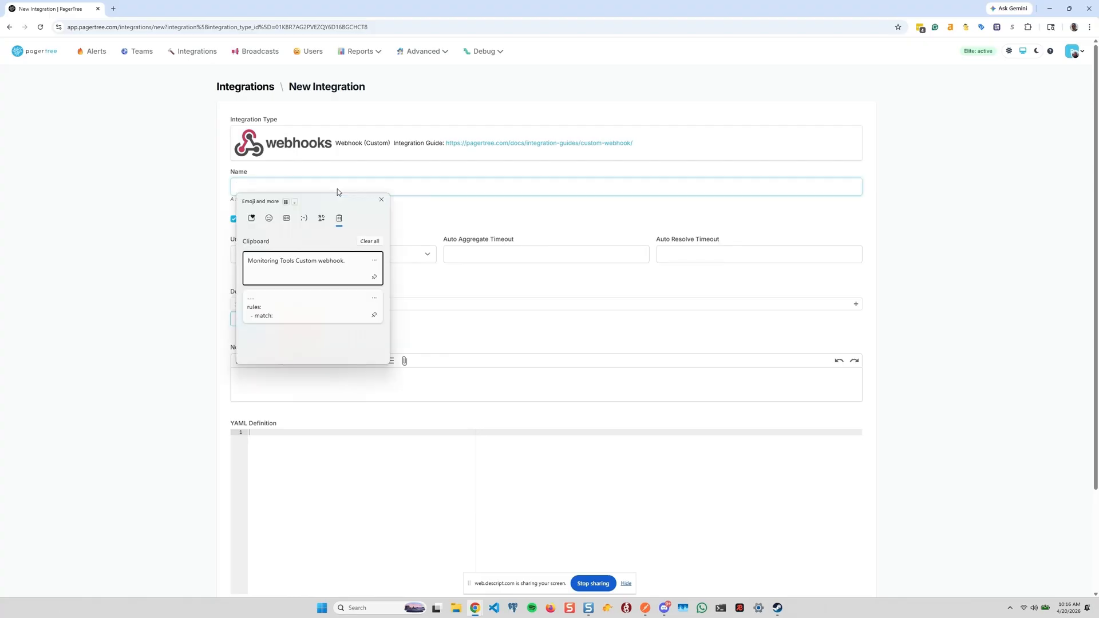
left_click(321, 269)
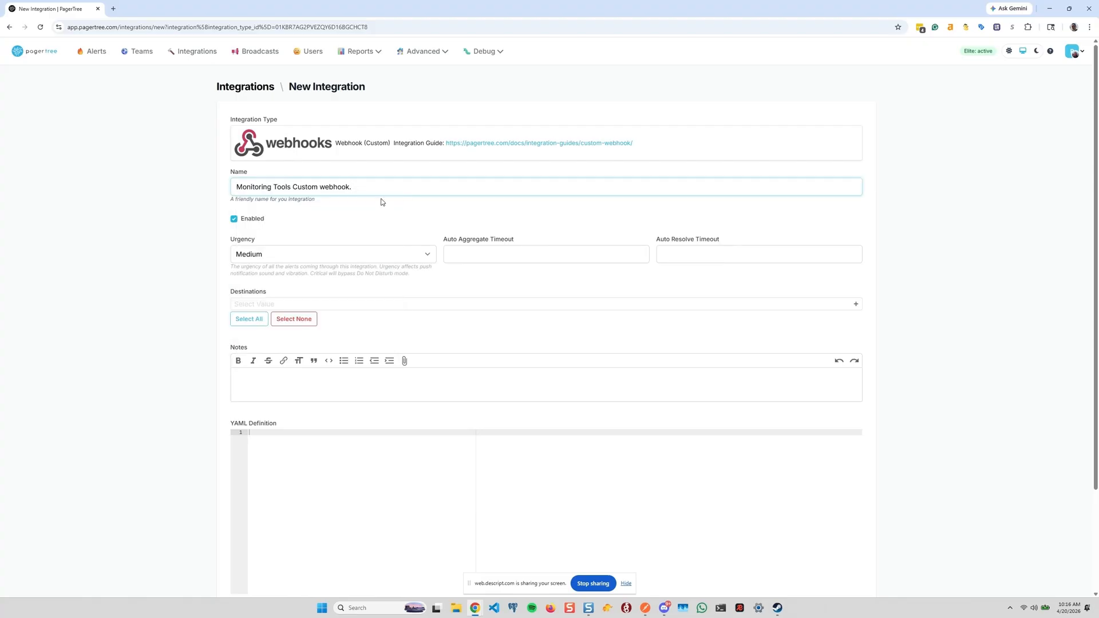
scroll(376, 228, "down", 3)
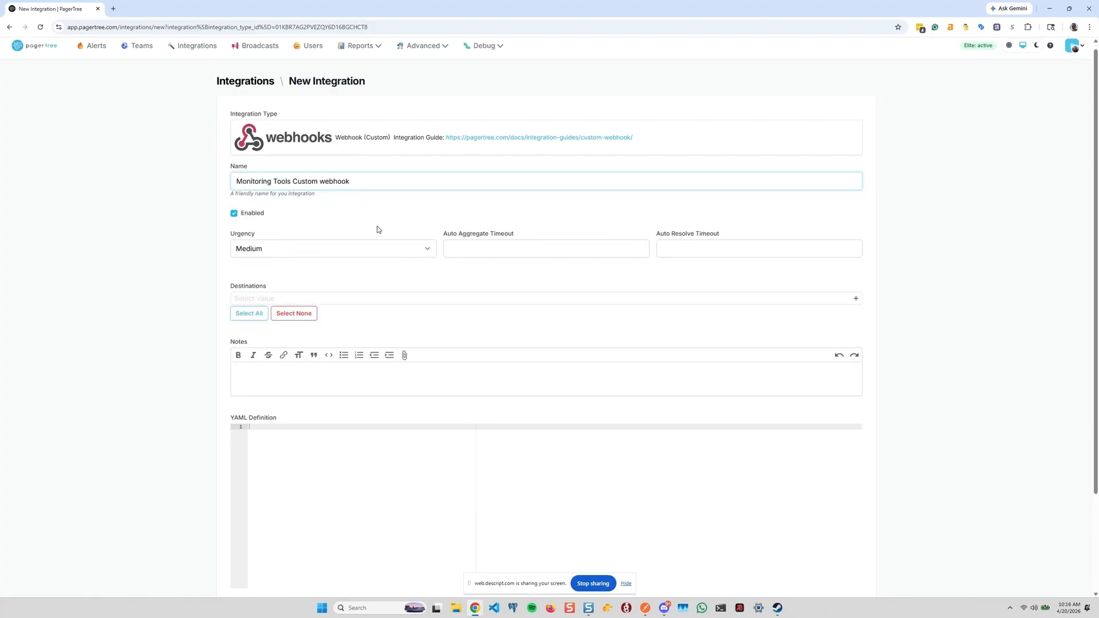
left_click(340, 219)
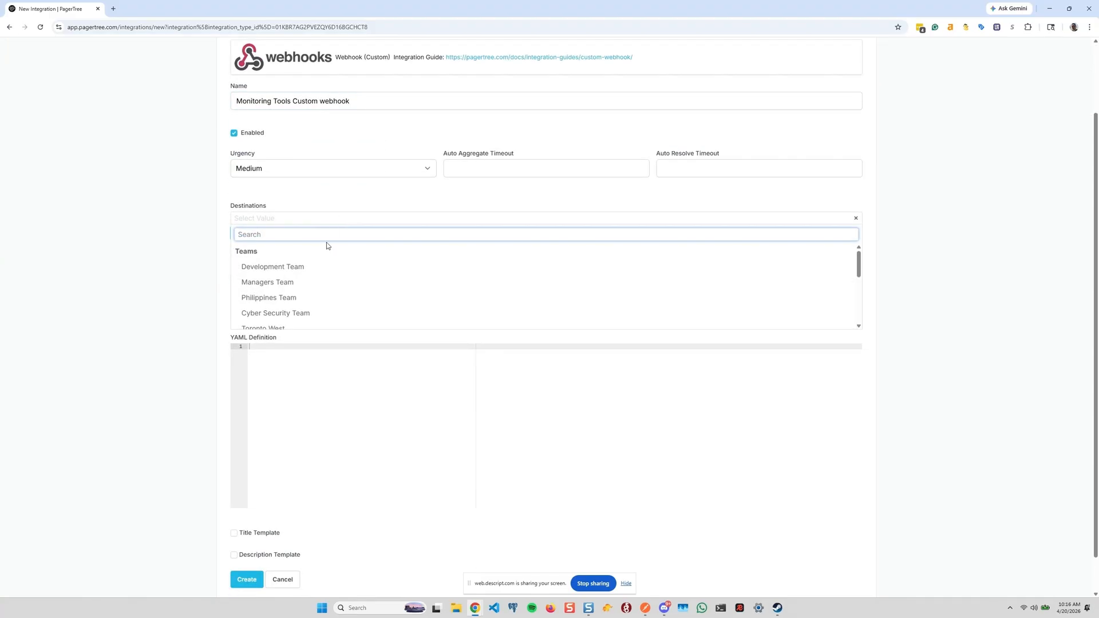
left_click(310, 269)
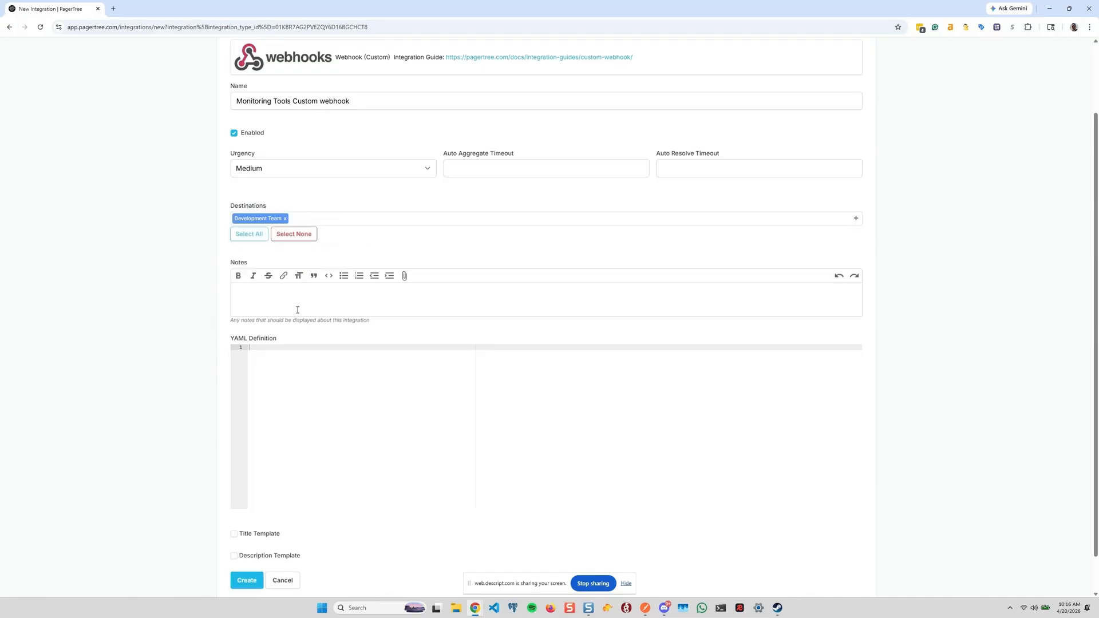
- Place the integration form side by side with Postman and examine the JSON body of the POST request
key("super+Left")
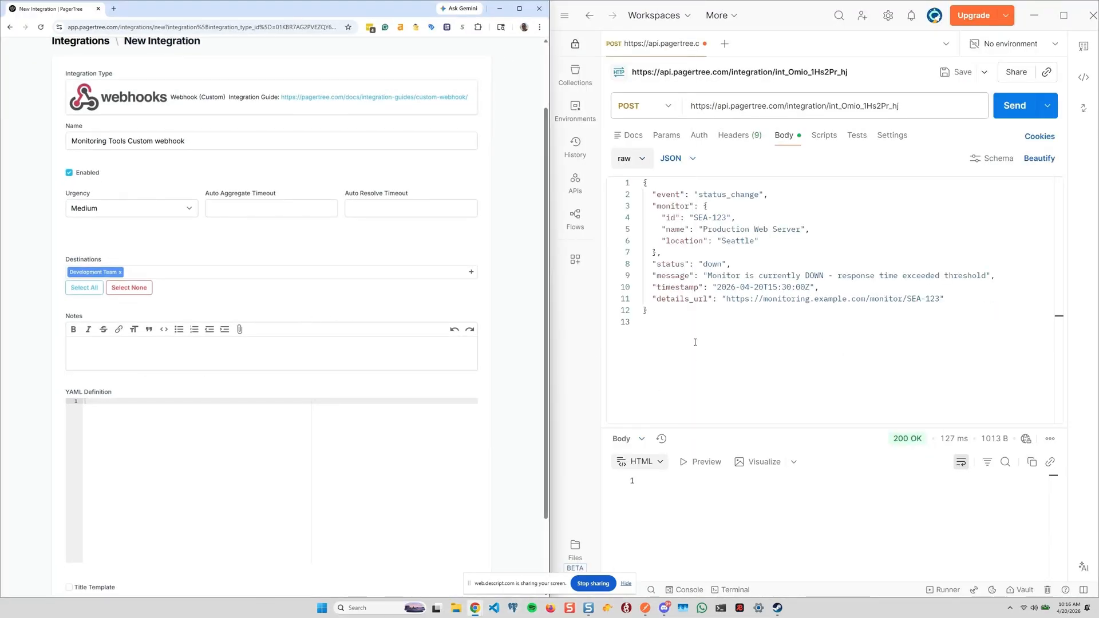
left_click_drag(709, 339, 610, 167)
left_click(741, 355)
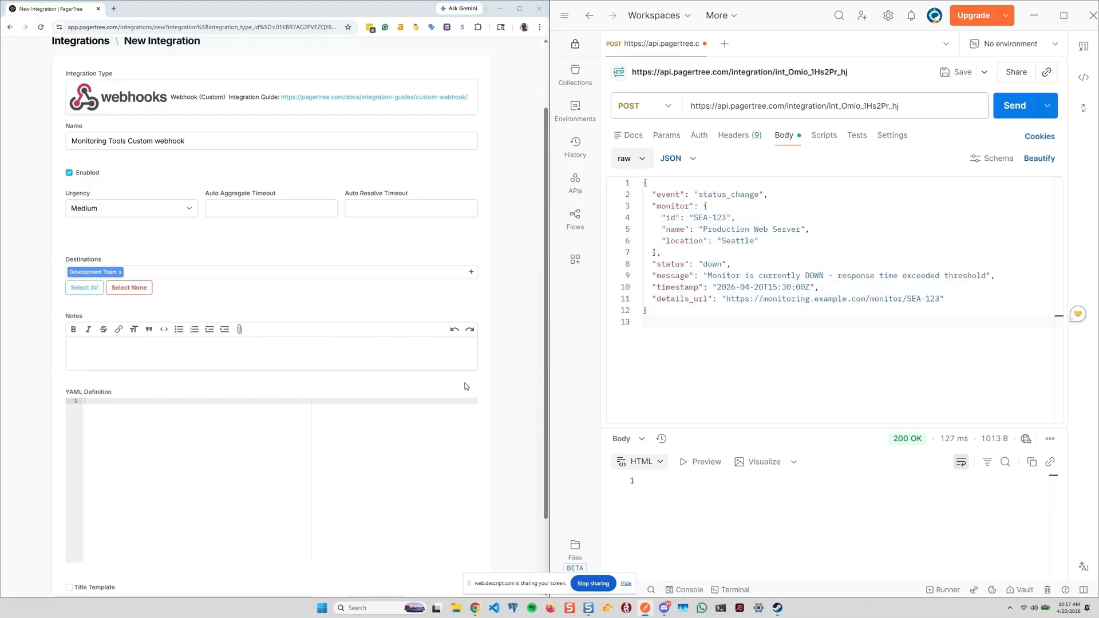
- Fill the integration's YAML Definition with the copied rules block from the clipboard history
scroll(200, 384, "down", 1)
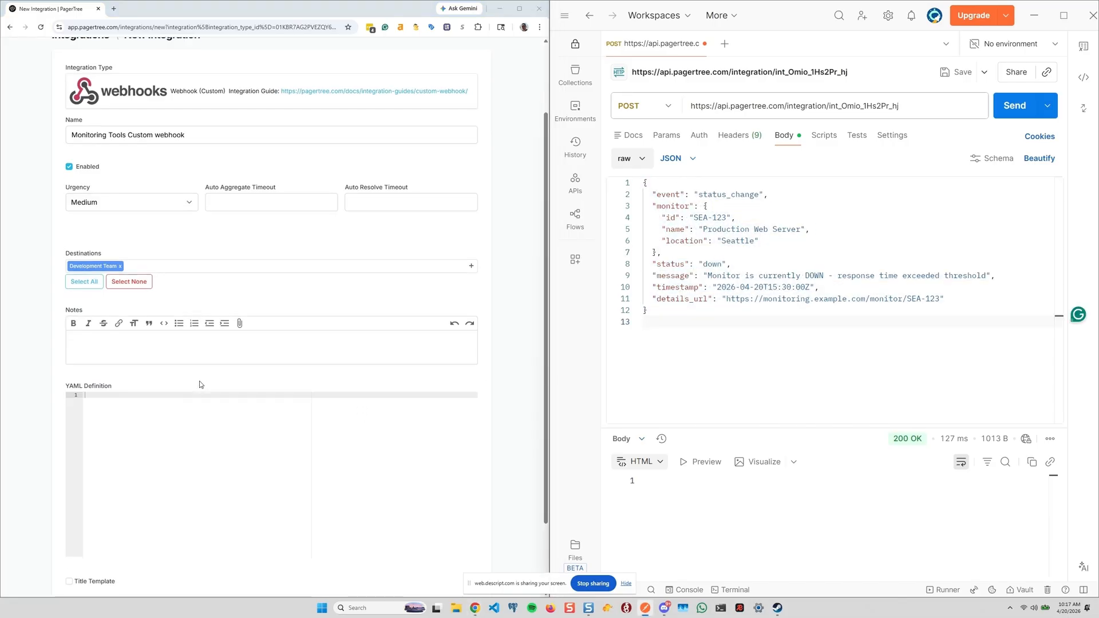
scroll(201, 384, "down", 2)
left_click(195, 368)
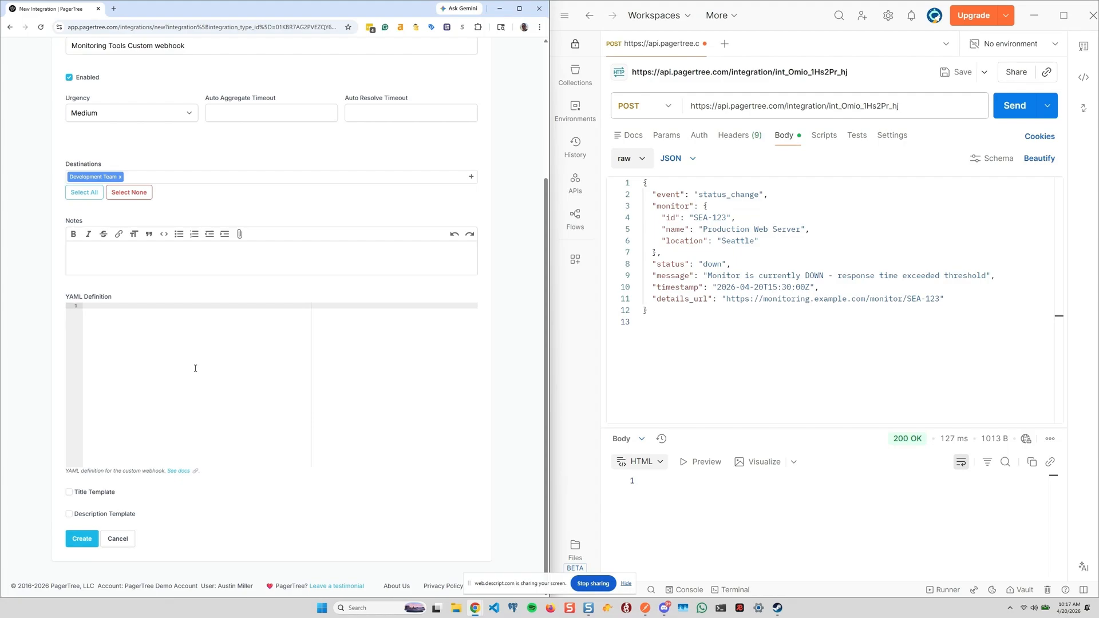
key("super+v")
left_click(168, 421)
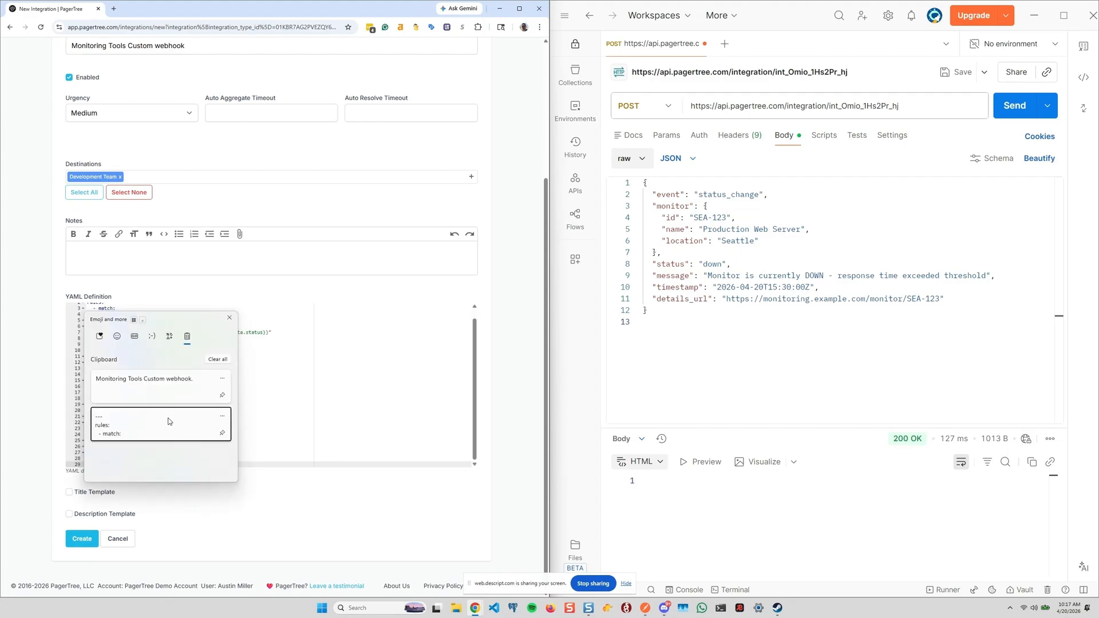
- Enlarge the integration form to 125% and review the pasted YAML definition from its first line
scroll(361, 411, "up", 1)
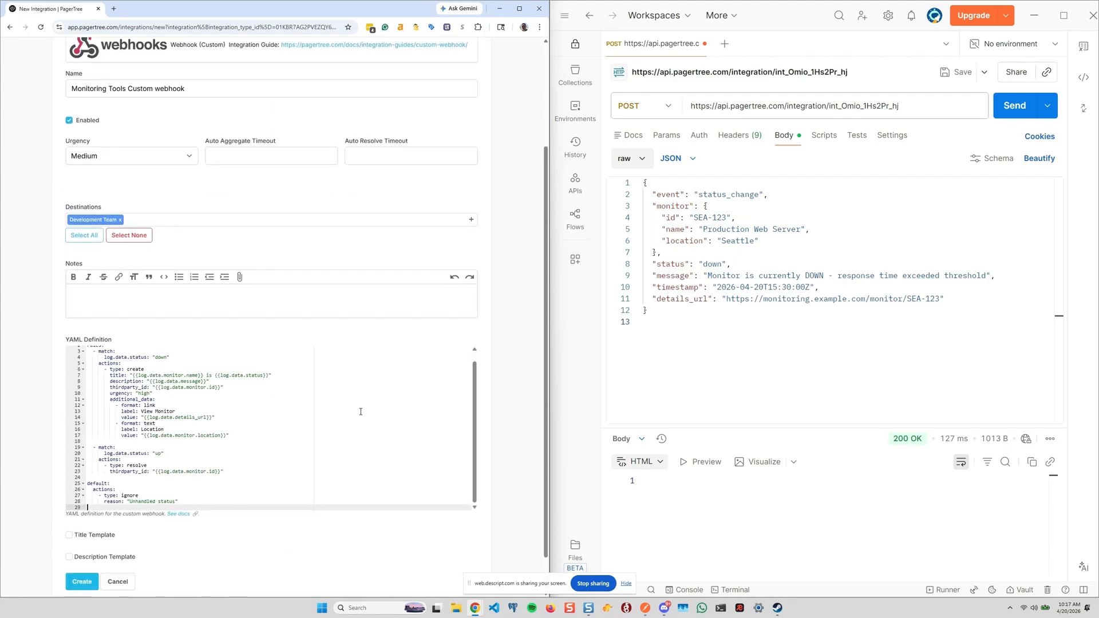
scroll(360, 411, "down", 1)
left_click(345, 363)
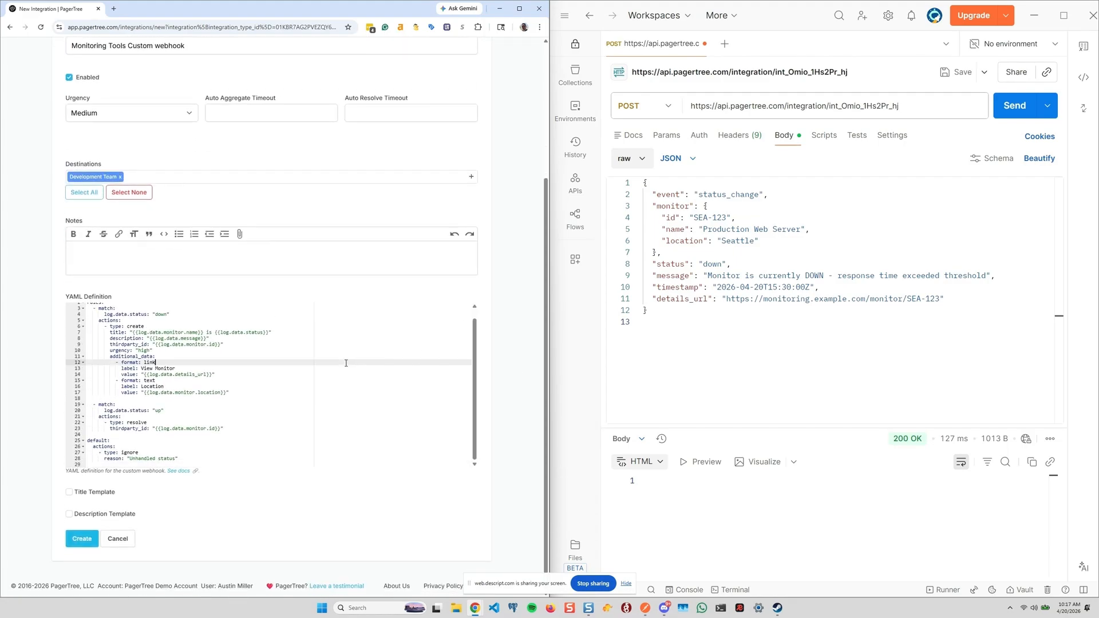
key("ctrl+plus")
key("ctrl+plus")
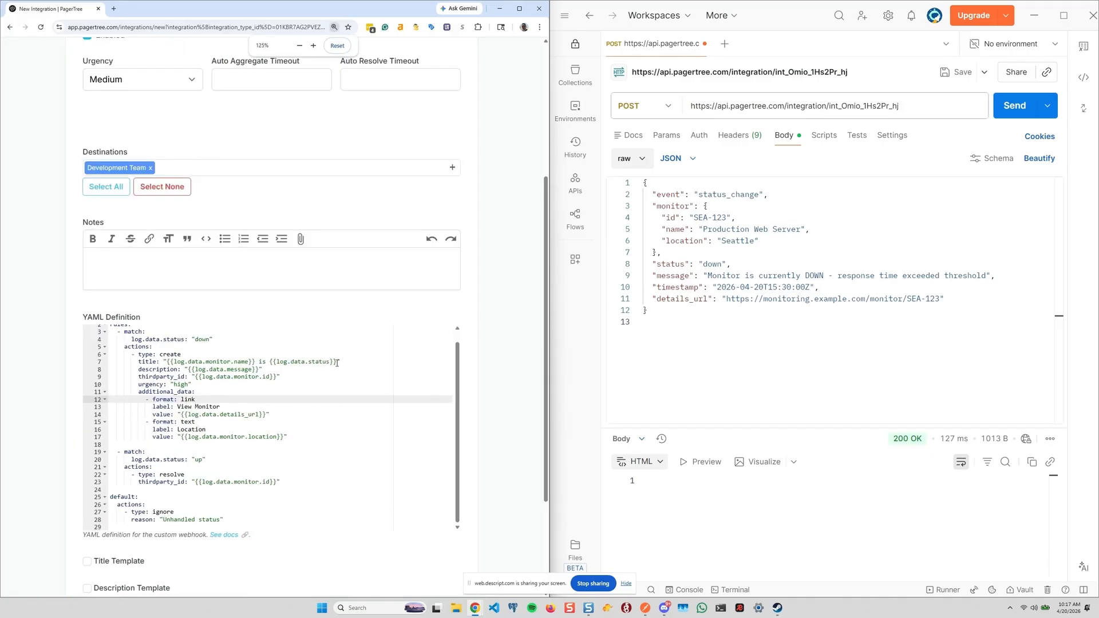
scroll(337, 362, "up", 2)
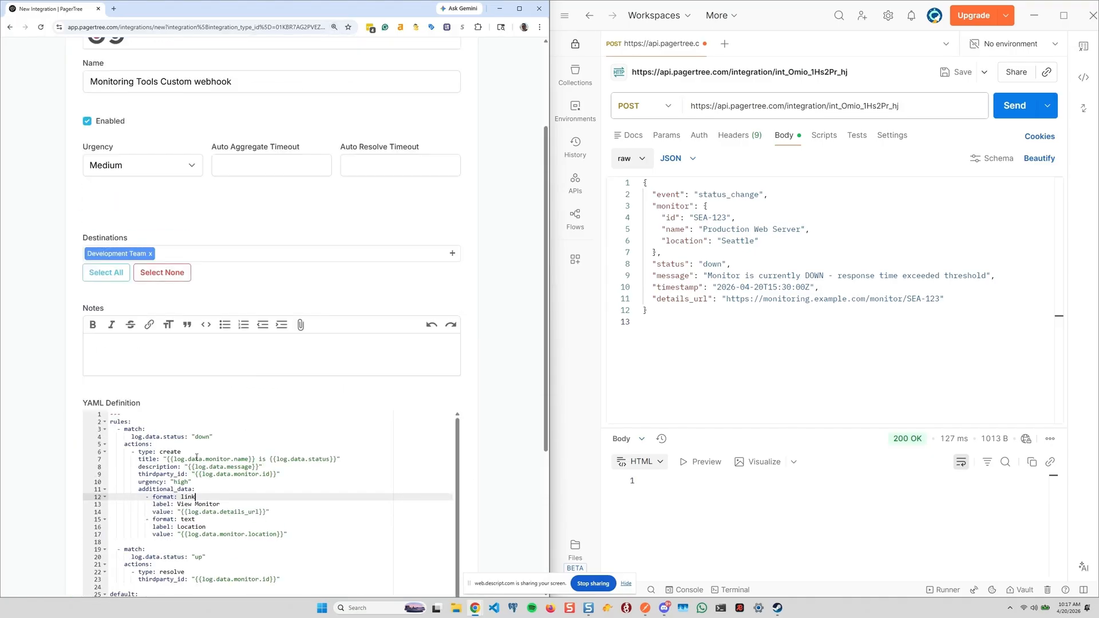
left_click(98, 413)
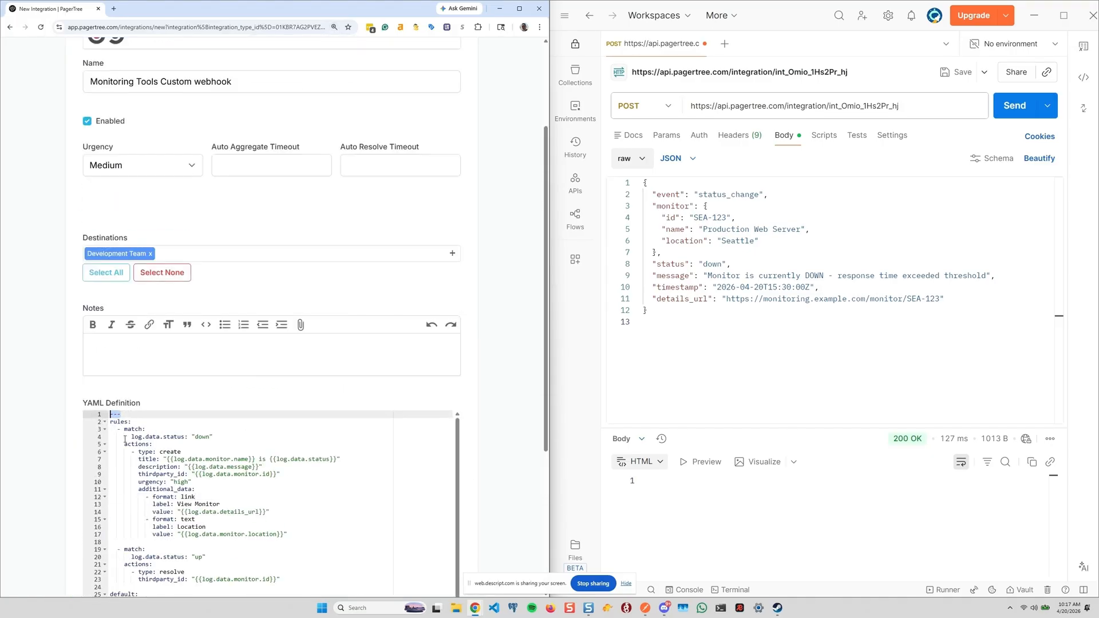
- Compare the first rule's "down" status match with the payload's status field and examine the rule's create action
left_click_drag(213, 437, 132, 437)
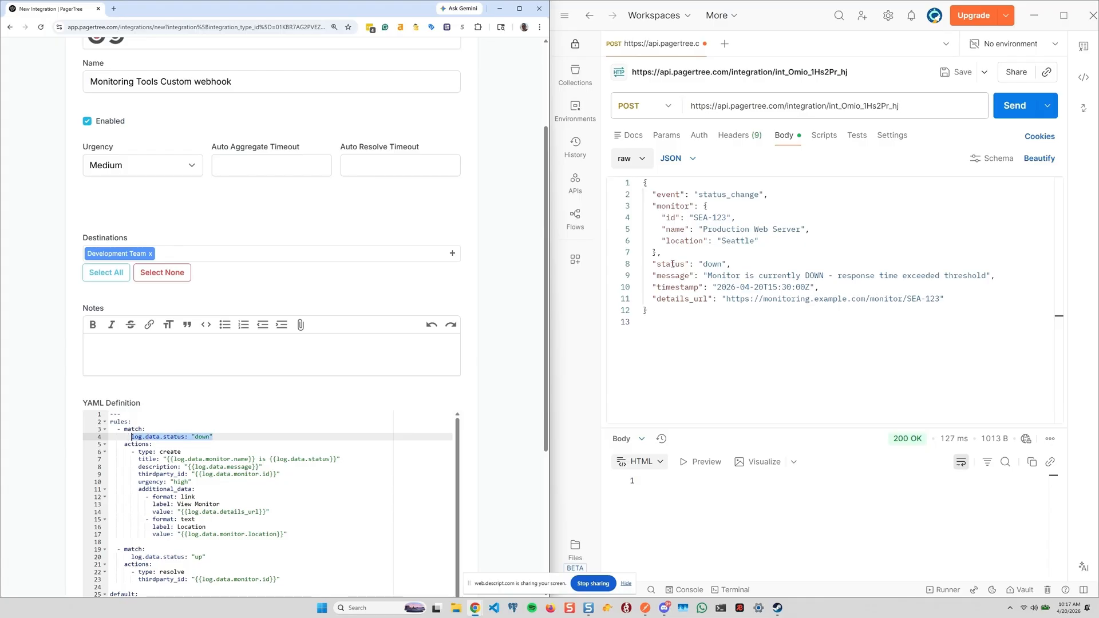
left_click_drag(732, 264, 652, 265)
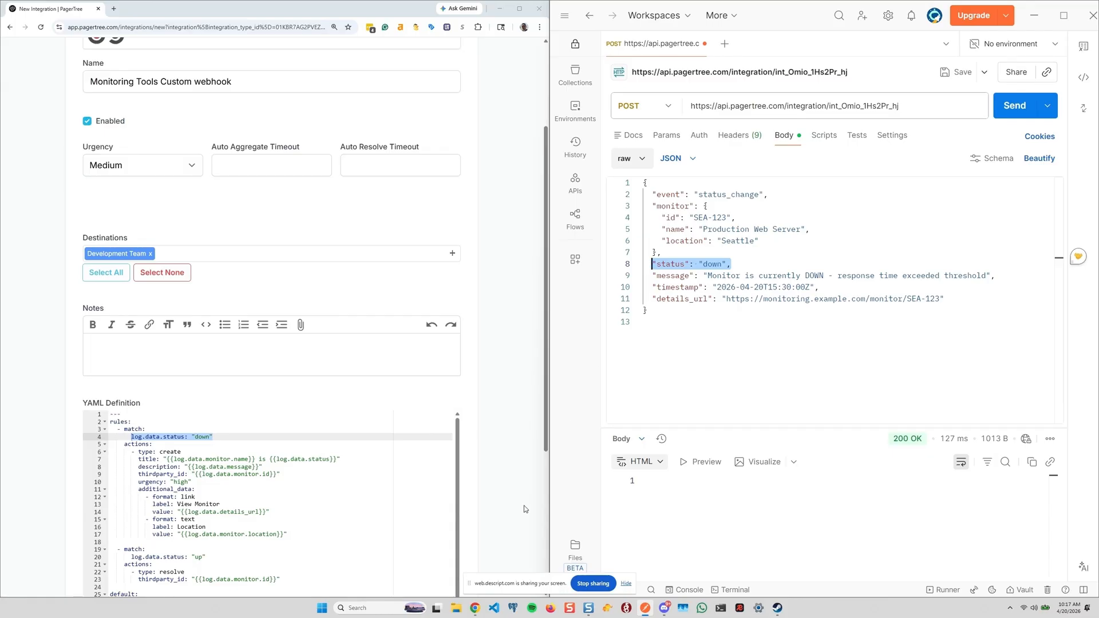
left_click(182, 451)
left_click_drag(182, 452, 132, 453)
scroll(173, 461, "down", 1)
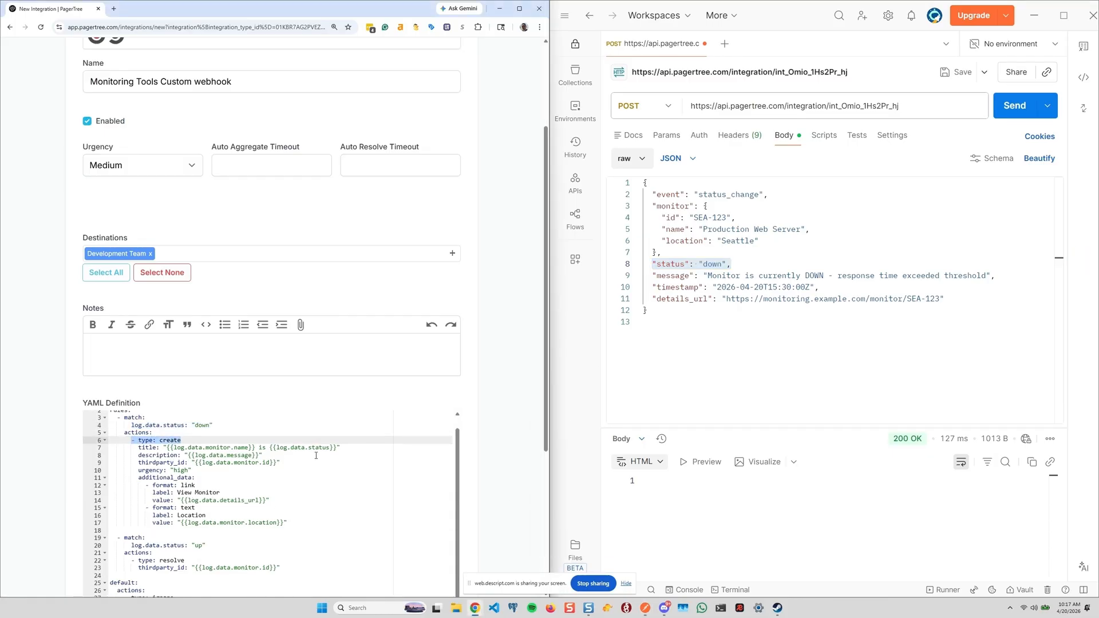
- Trace the create action's title, description and thirdparty_id to the monitor name, message and id fields in the Postman payload
left_click(342, 448)
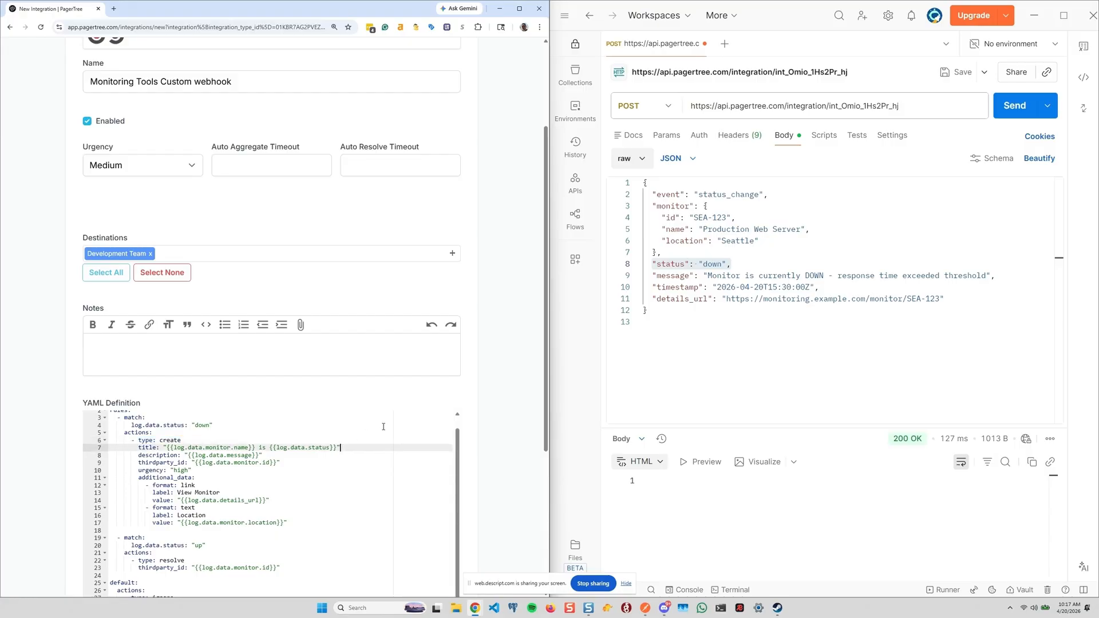
double_click(660, 209)
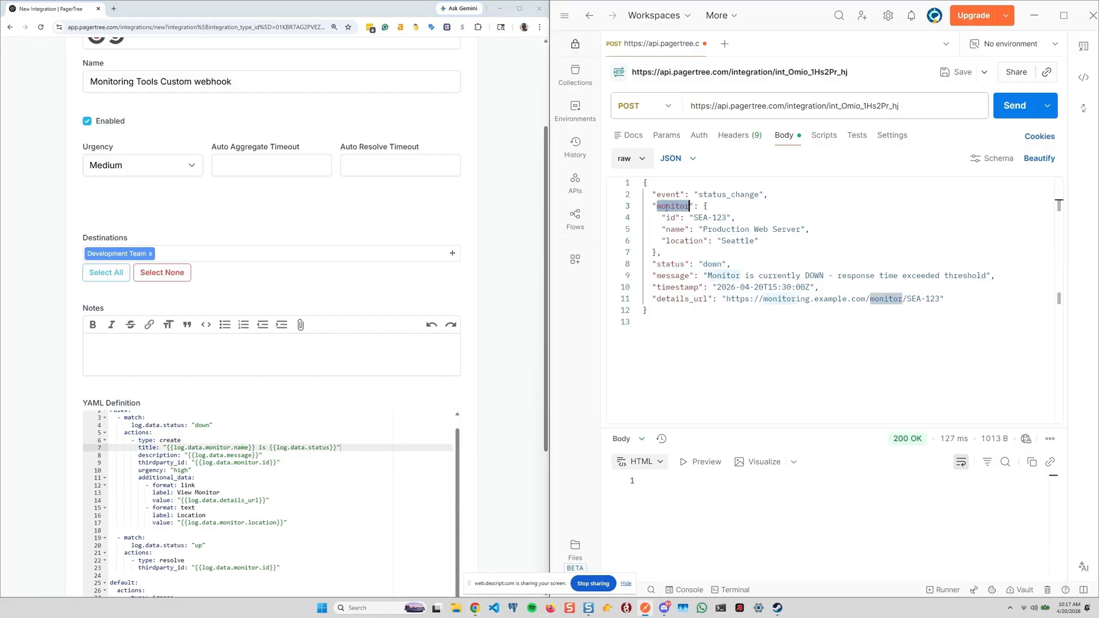
double_click(680, 230)
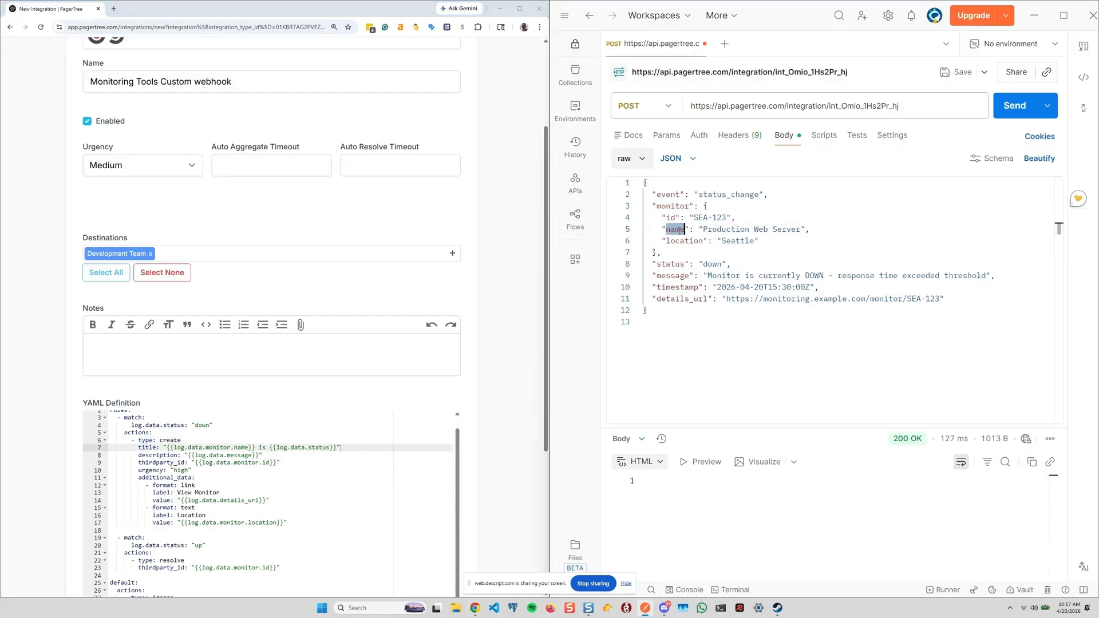
double_click(676, 277)
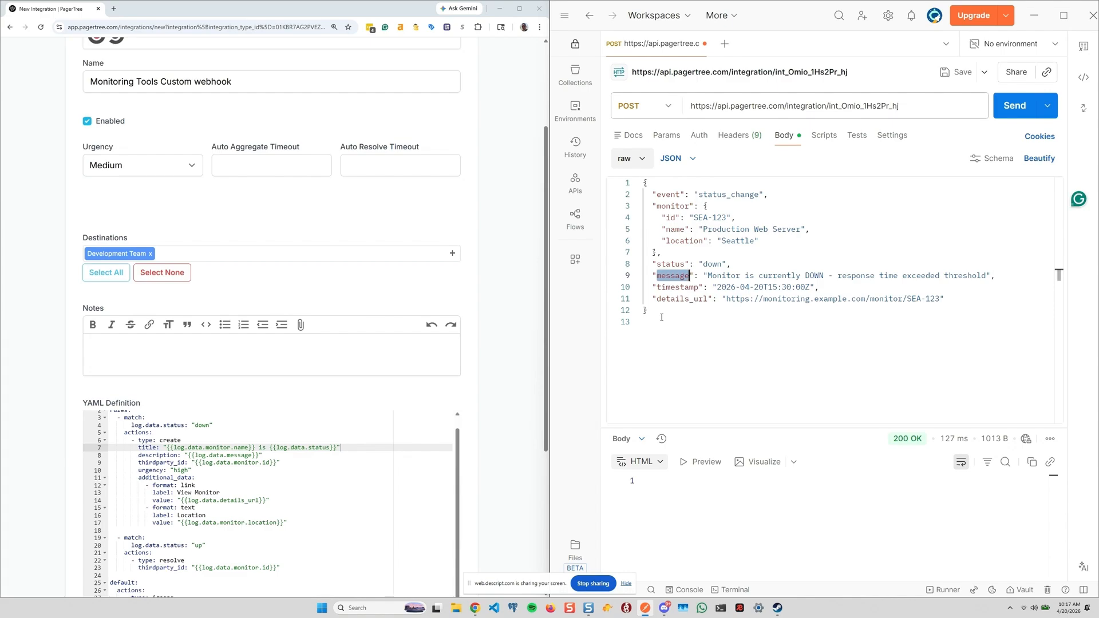
double_click(673, 218)
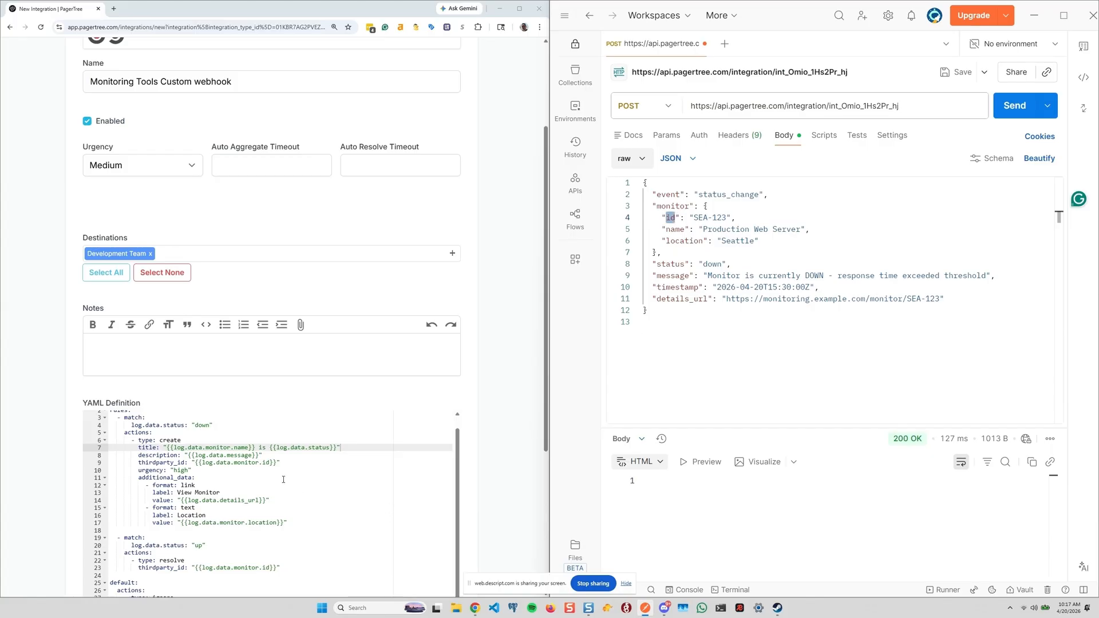
scroll(283, 479, "down", 1)
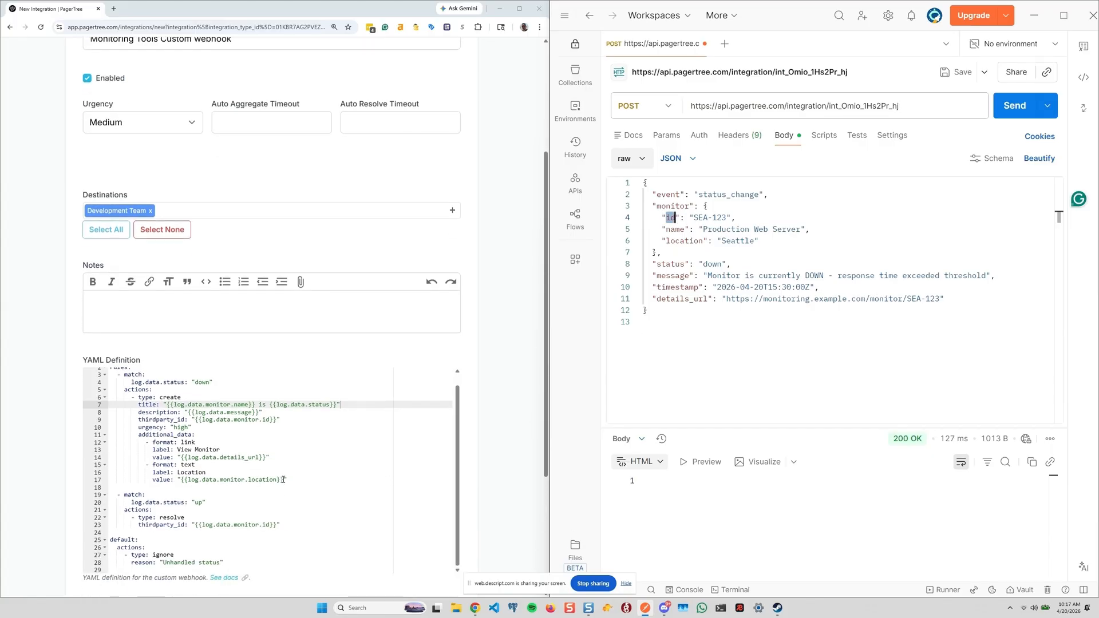
double_click(722, 218)
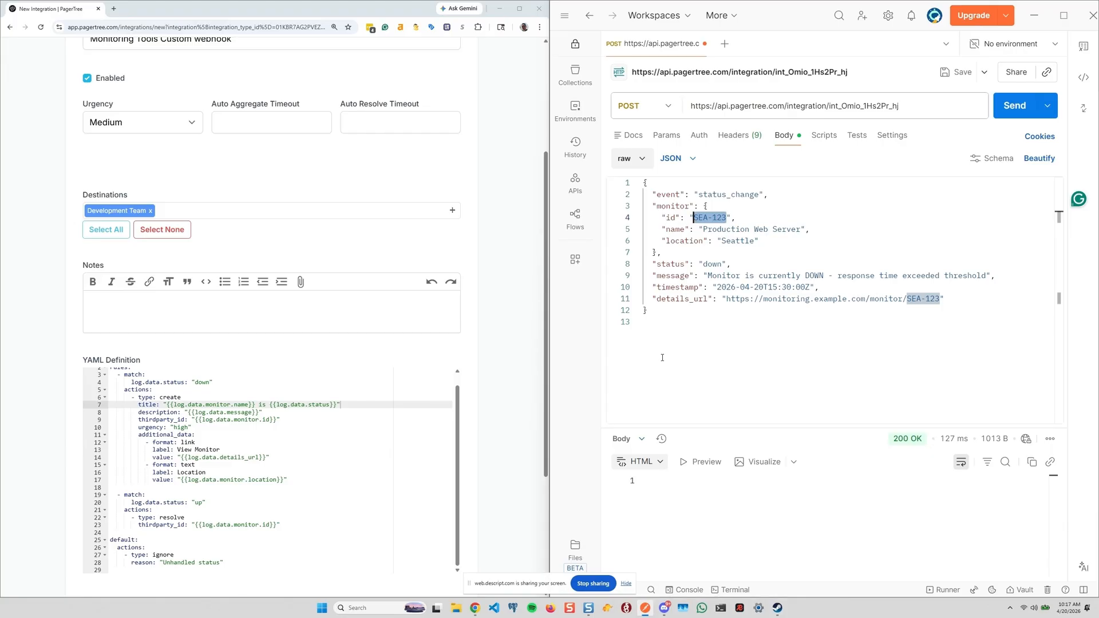
- Examine the "up" rule's resolve action and thirdparty_id, the default ignore action, and the link and text entries under additional_data
left_click(287, 464)
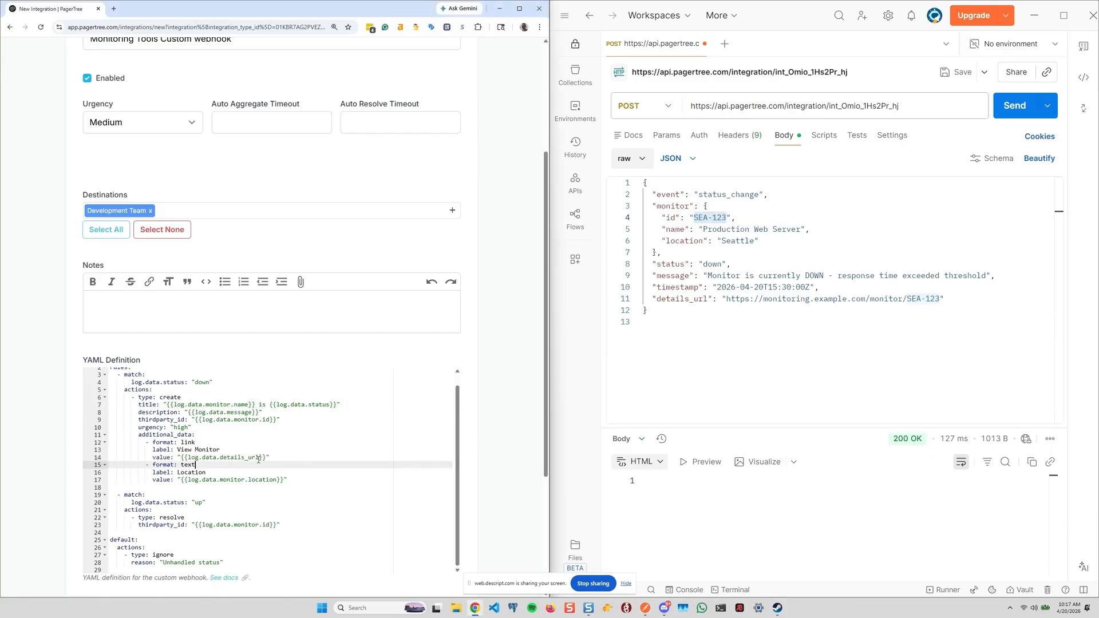
scroll(287, 464, "down", 2)
left_click(217, 372)
left_click_drag(217, 372, 113, 365)
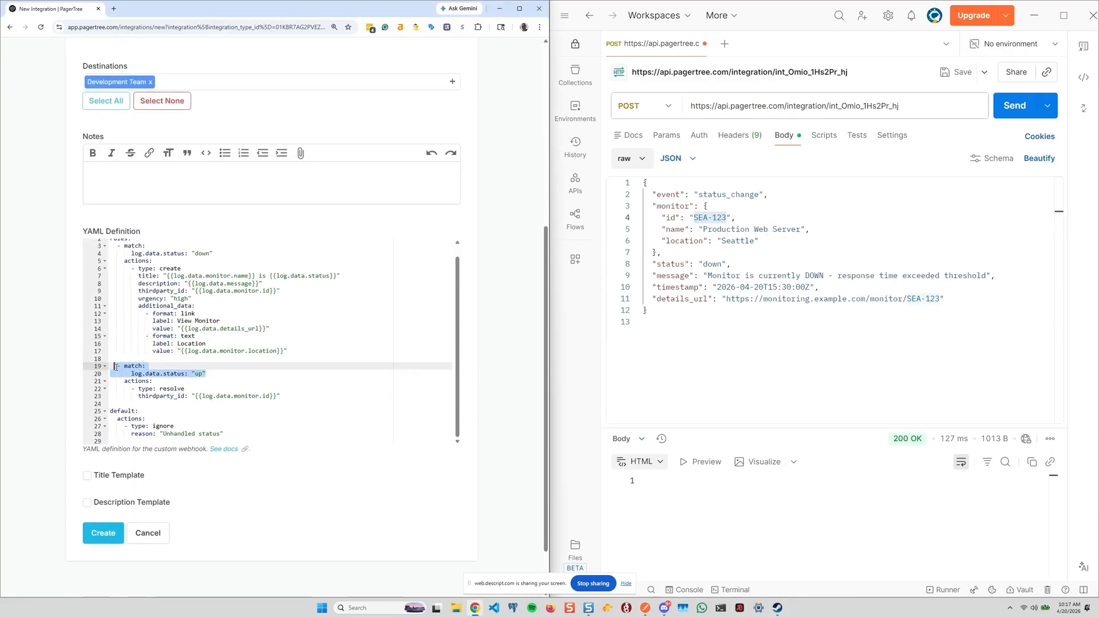
double_click(181, 389)
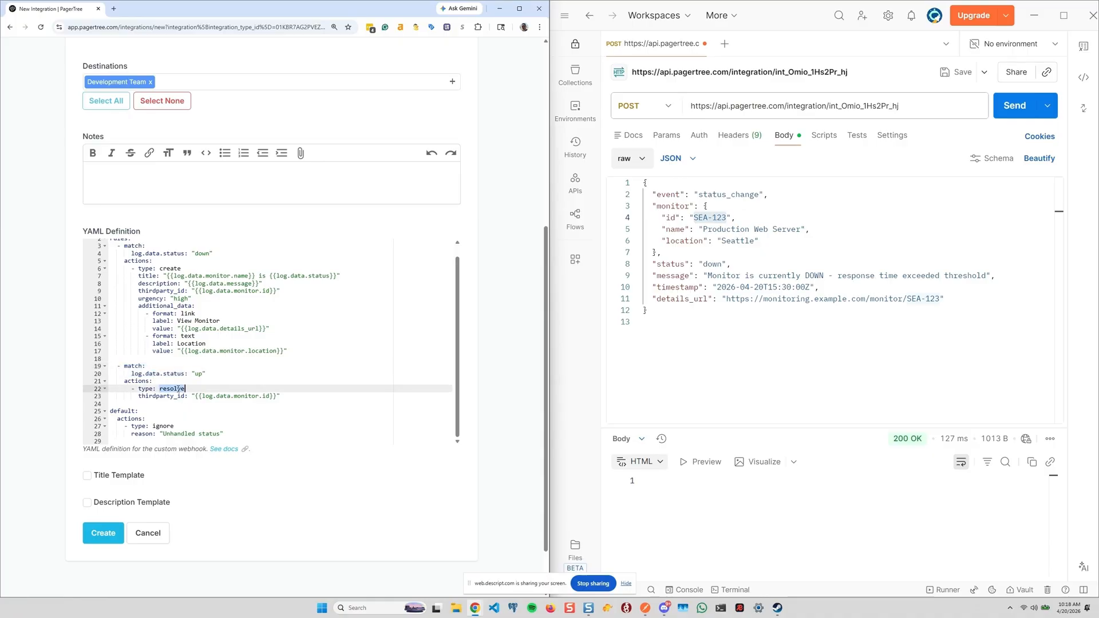
left_click_drag(289, 397, 188, 396)
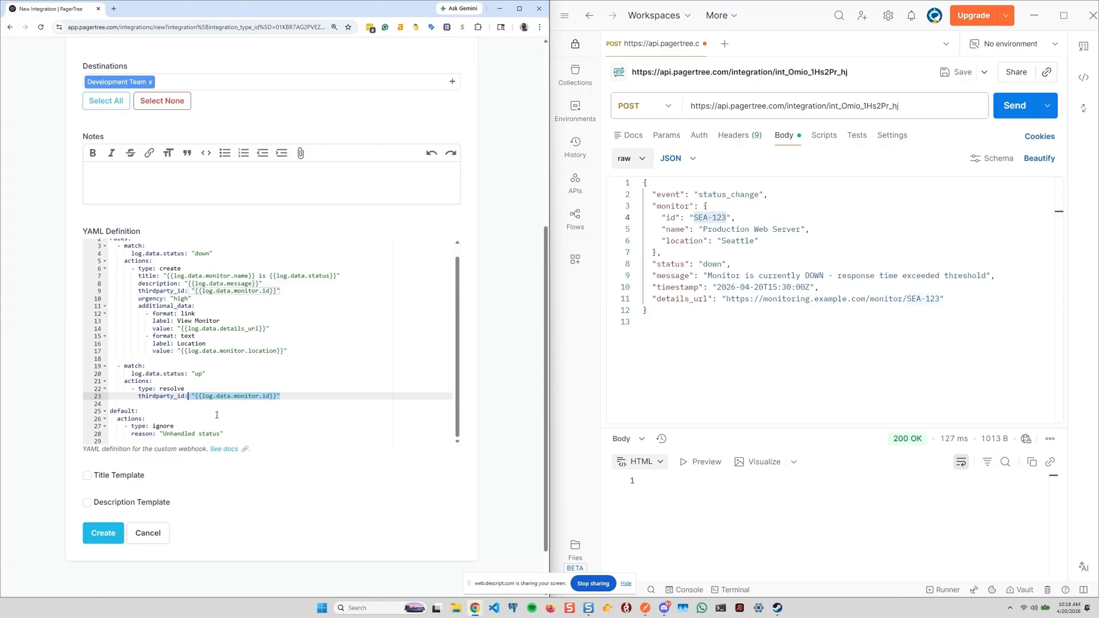
left_click(217, 415)
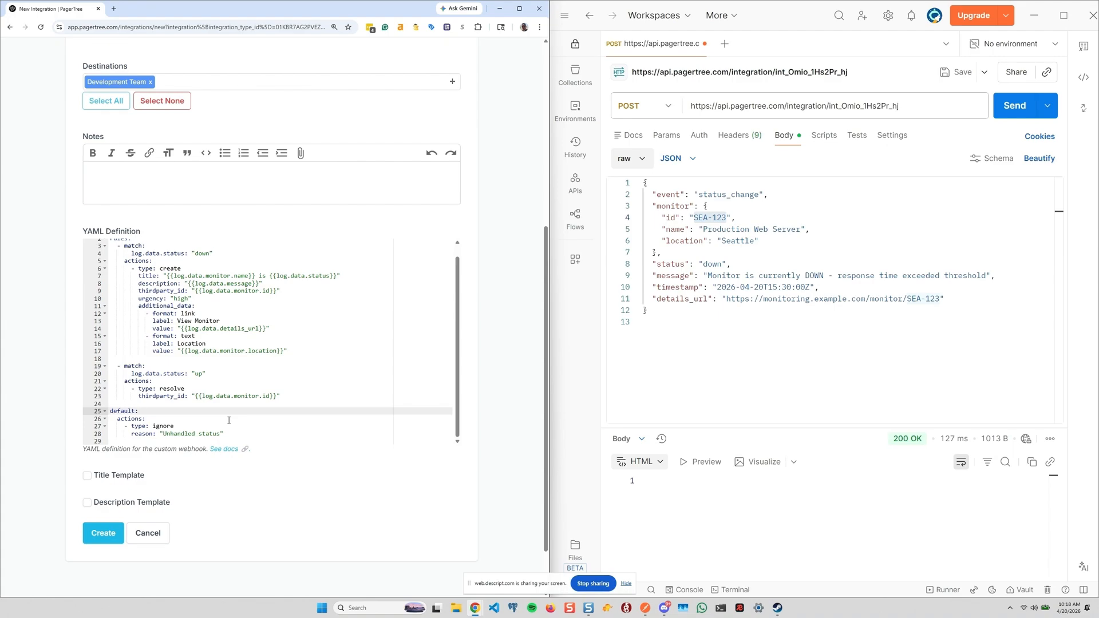
left_click_drag(298, 345, 74, 319)
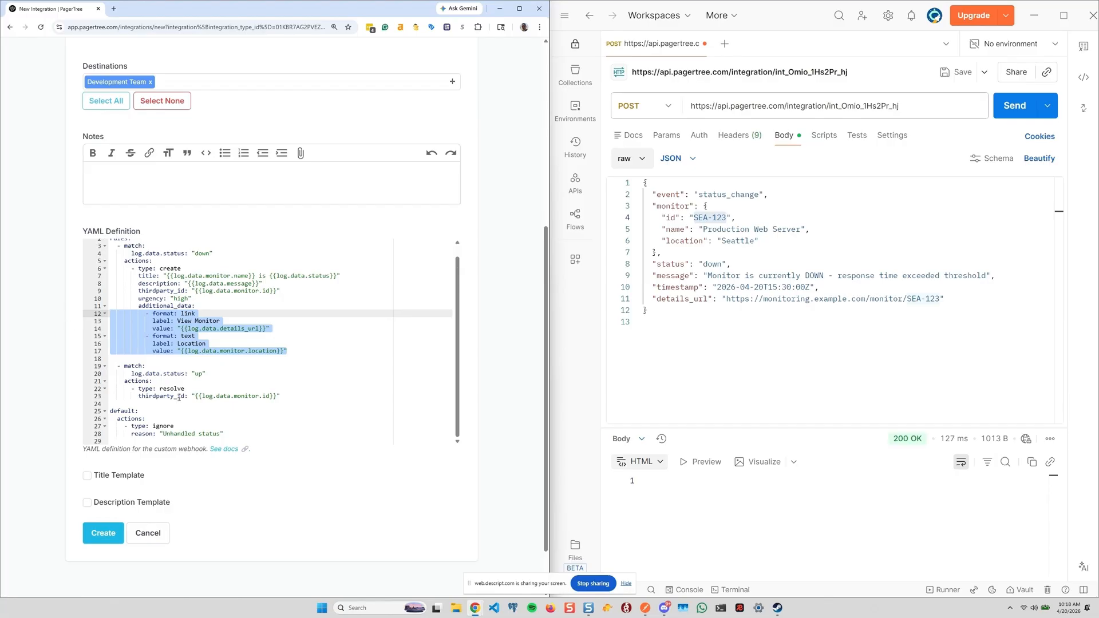
left_click(238, 387)
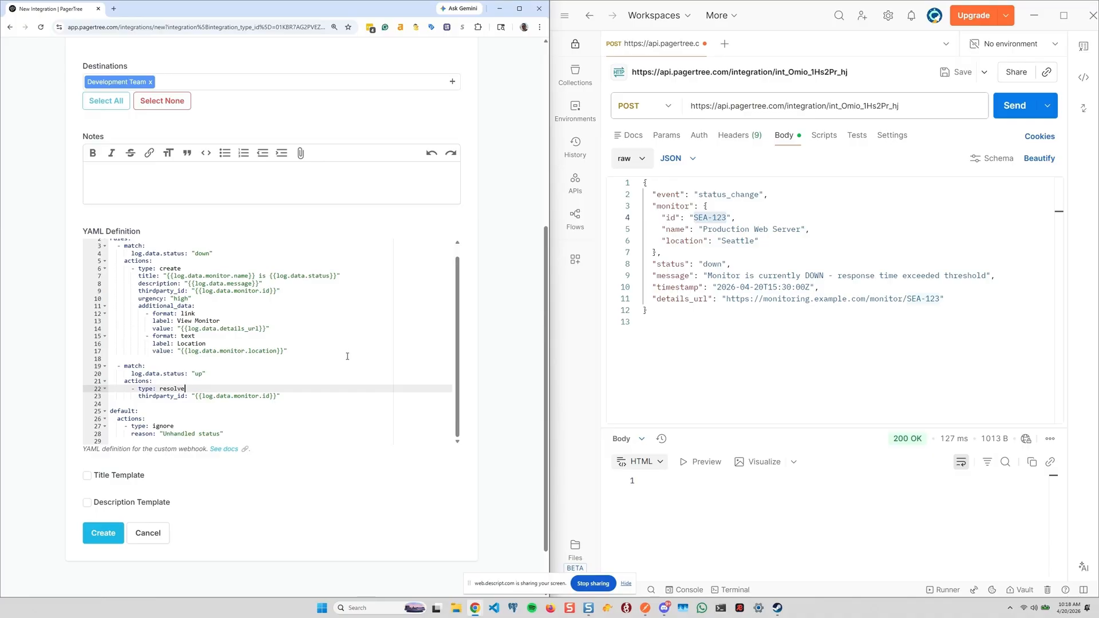
- Create the integration and replace the Postman request URL with the new integration's endpoint
left_click(113, 534)
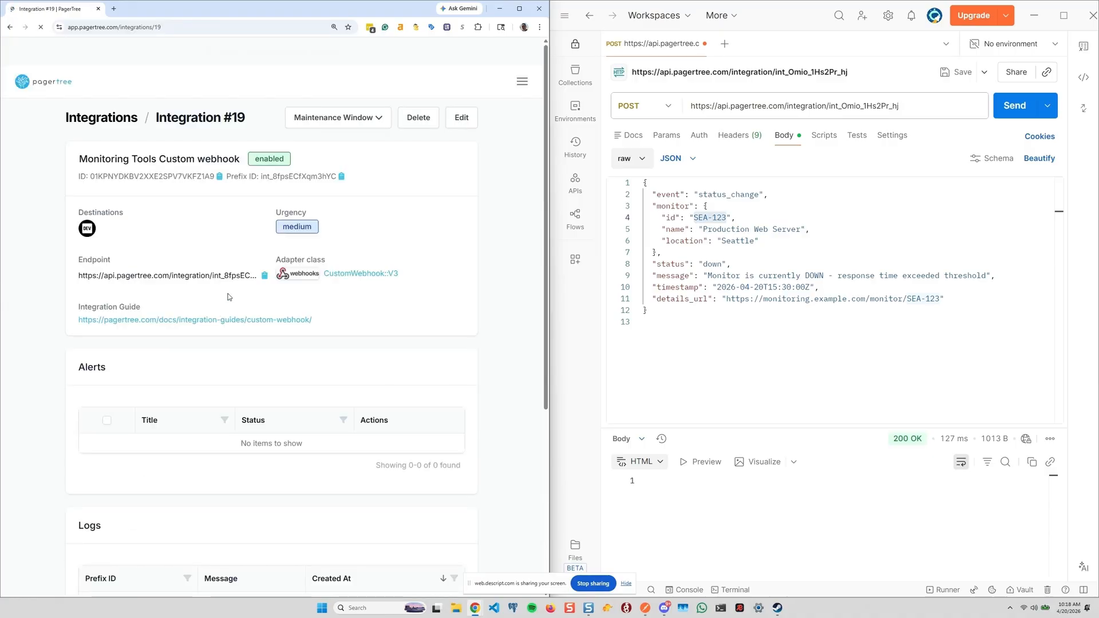
left_click(264, 276)
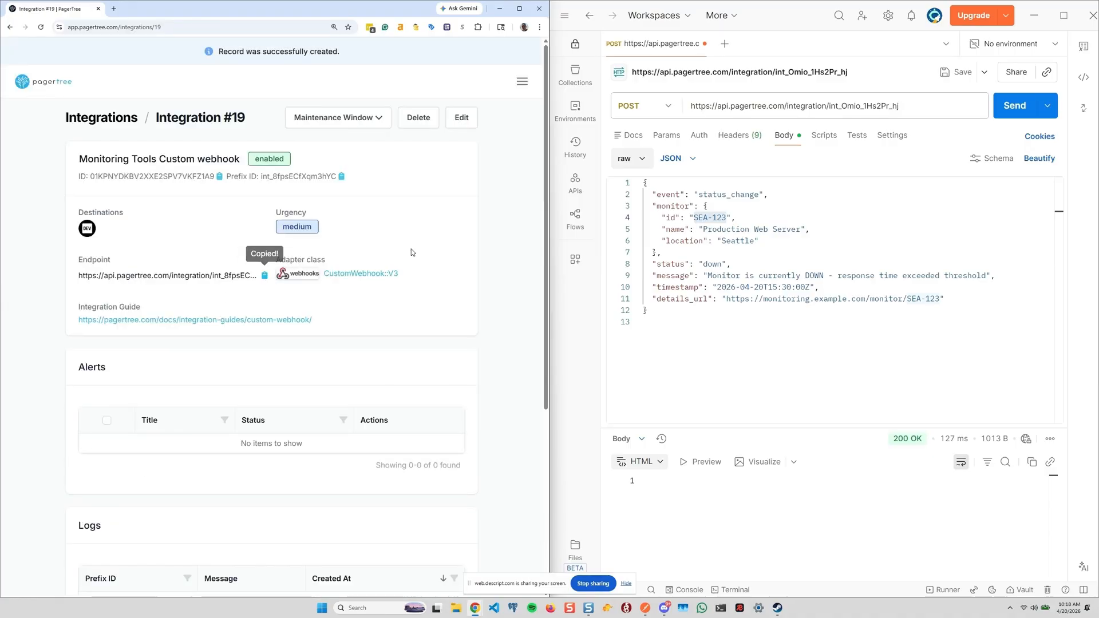
triple_click(866, 108)
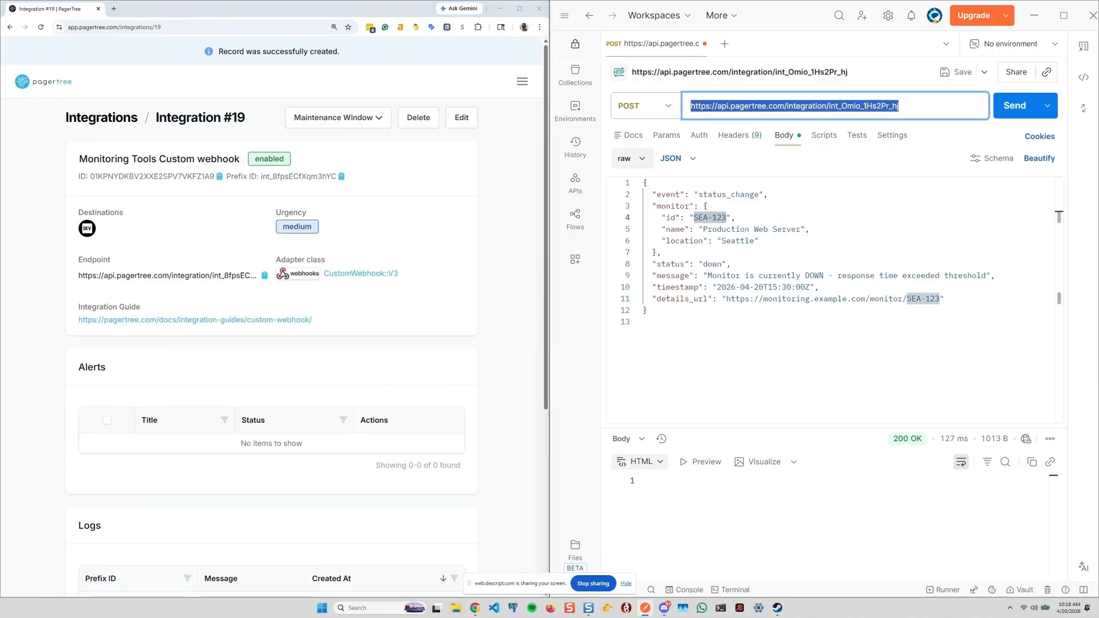
key("ctrl+v")
left_click(756, 218)
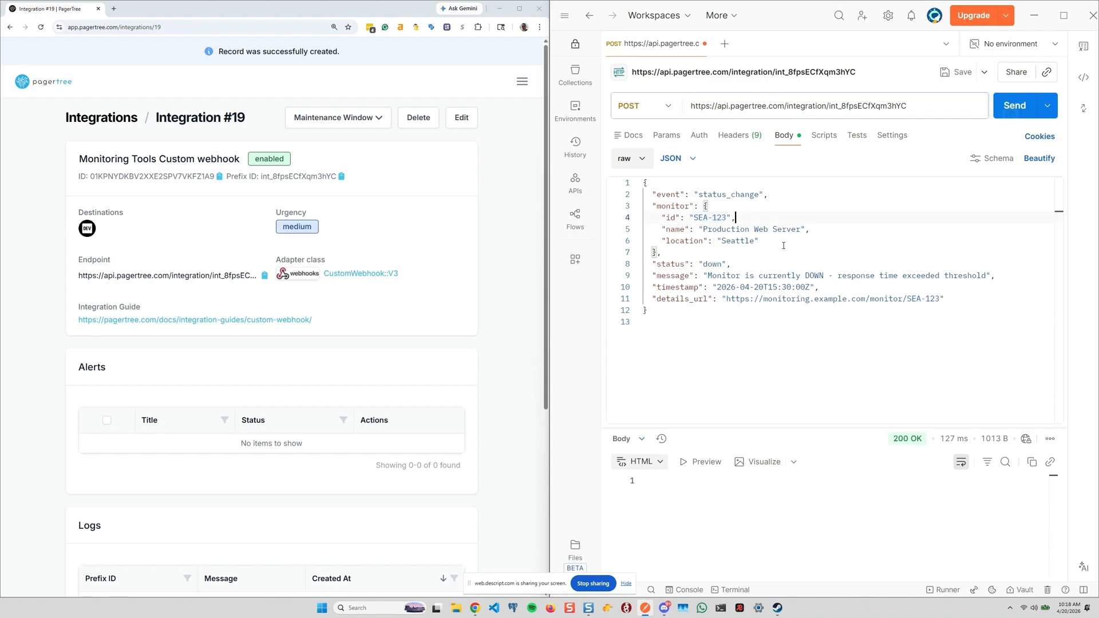
- Send the payload with status "down" and open the integration's alert to check its Thirdparty ID
double_click(713, 264)
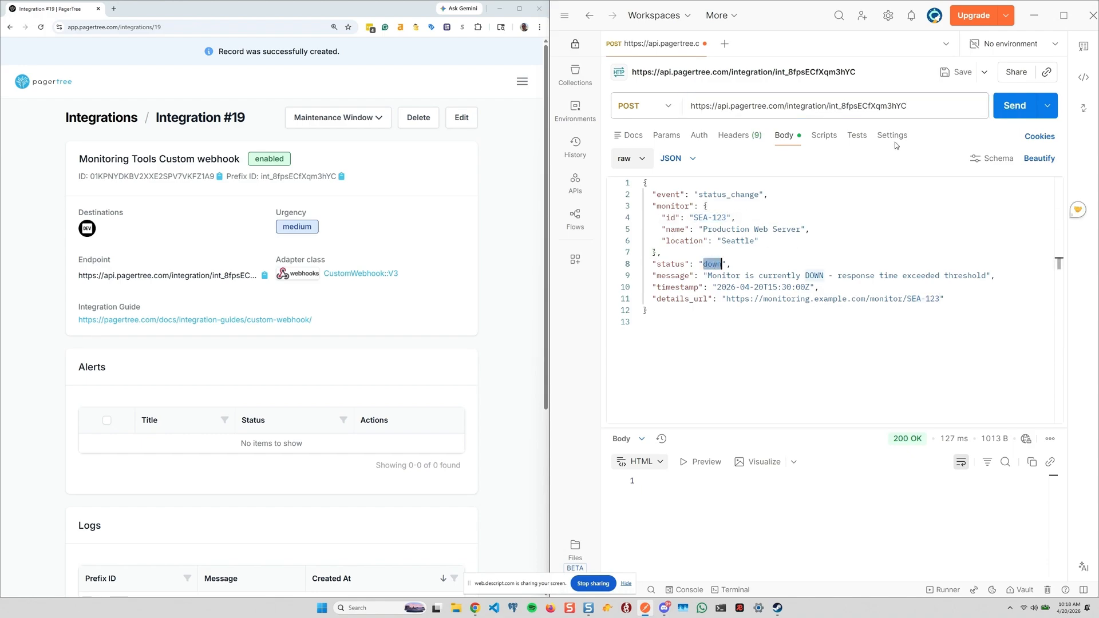
left_click(1001, 111)
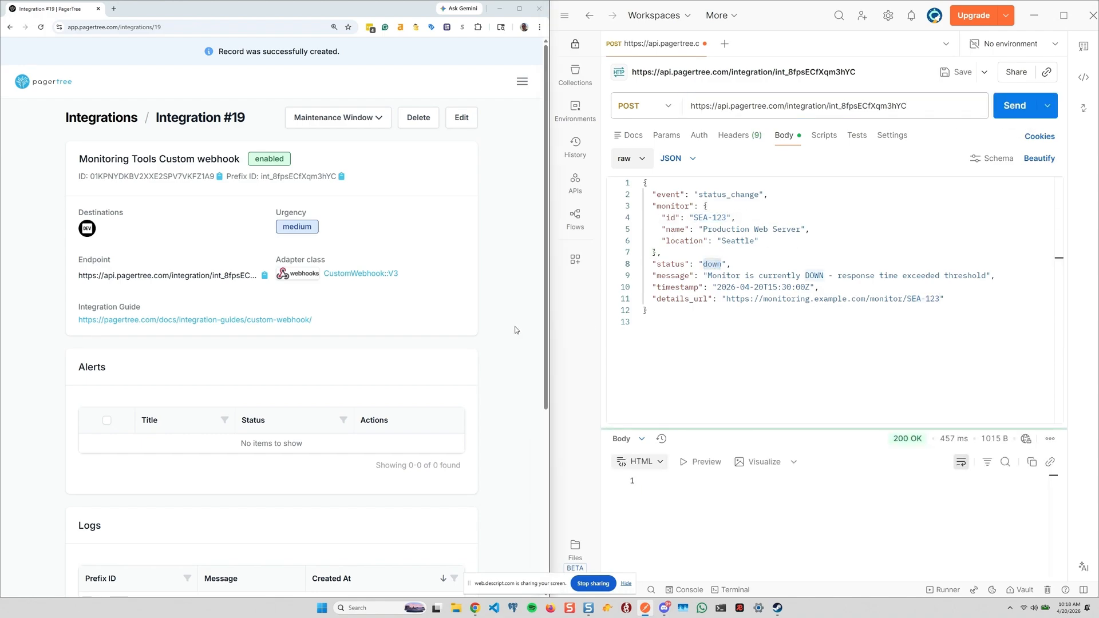
scroll(515, 330, "down", 2)
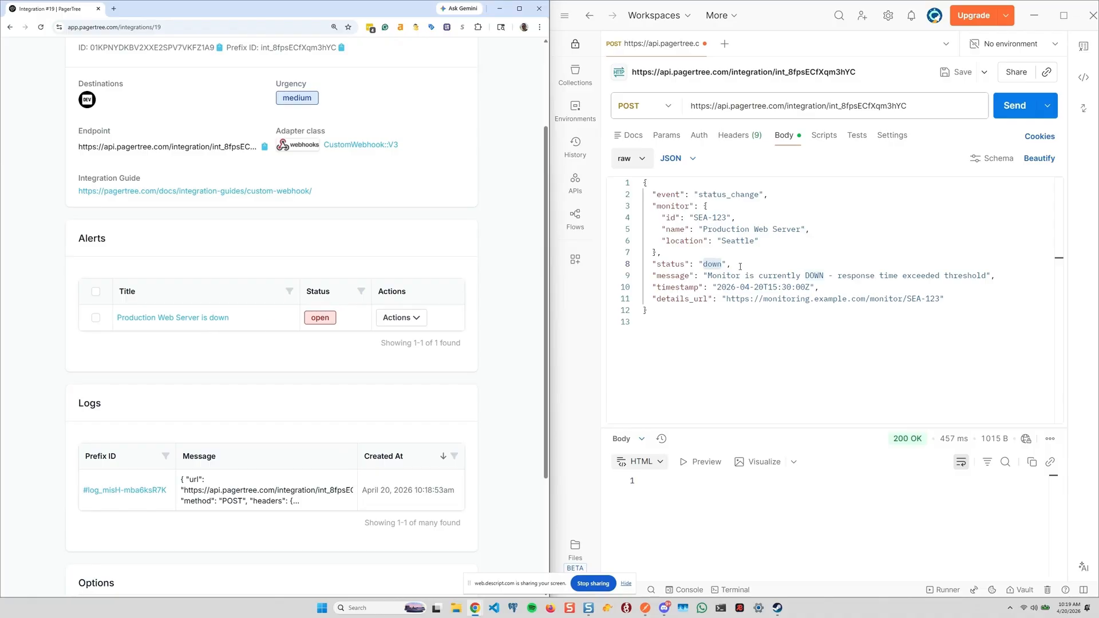
left_click(220, 318)
left_click_drag(273, 340, 307, 339)
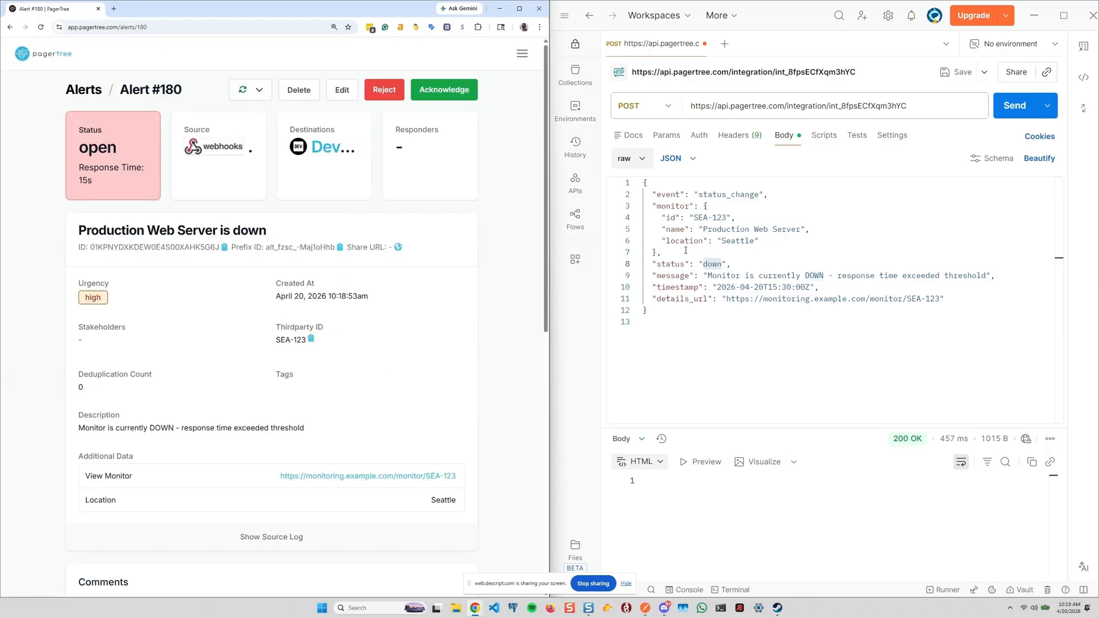
- Set the payload's status to "up" and send the request to the same endpoint
double_click(712, 264)
type("up")
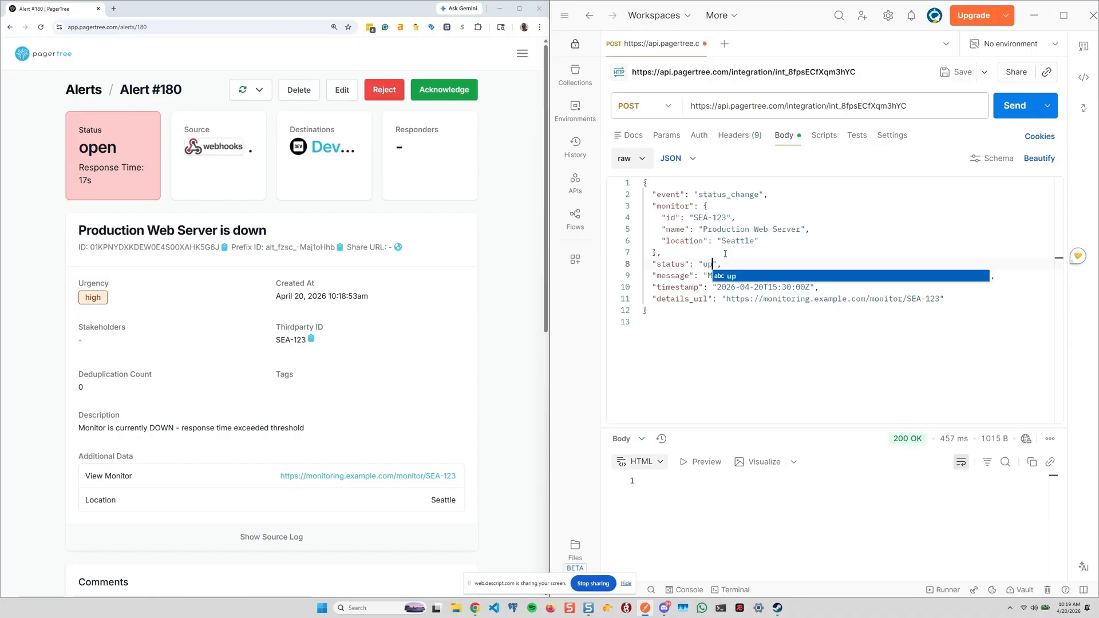
left_click(1014, 109)
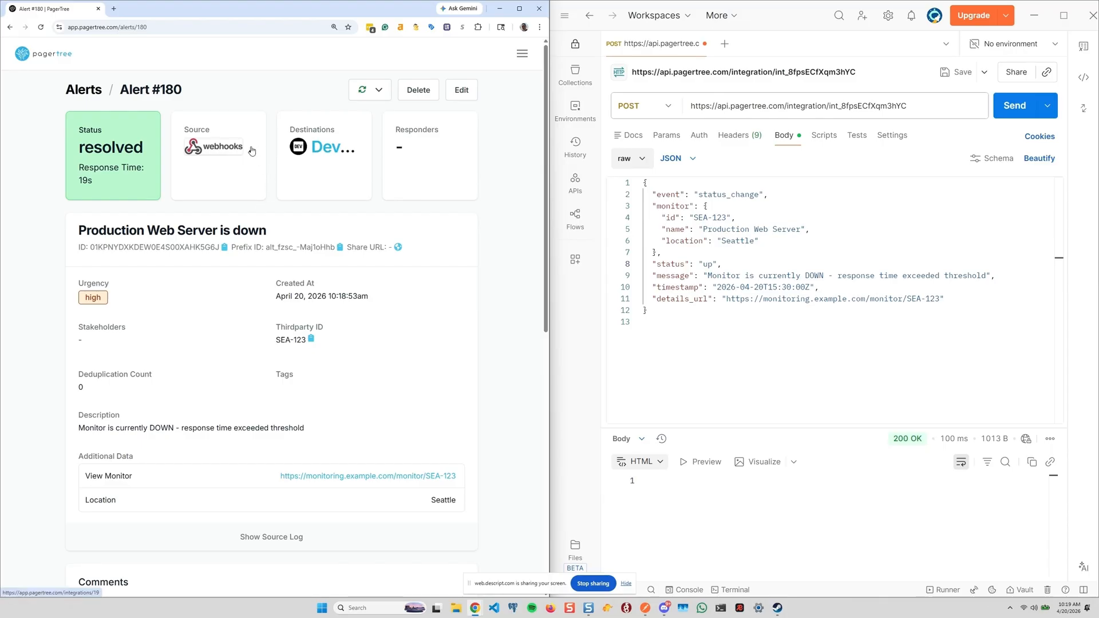
- Open the integration's newest log and examine the resolve result and match status in the sublogs and the received params in the details
left_click(251, 149)
scroll(290, 251, "down", 3)
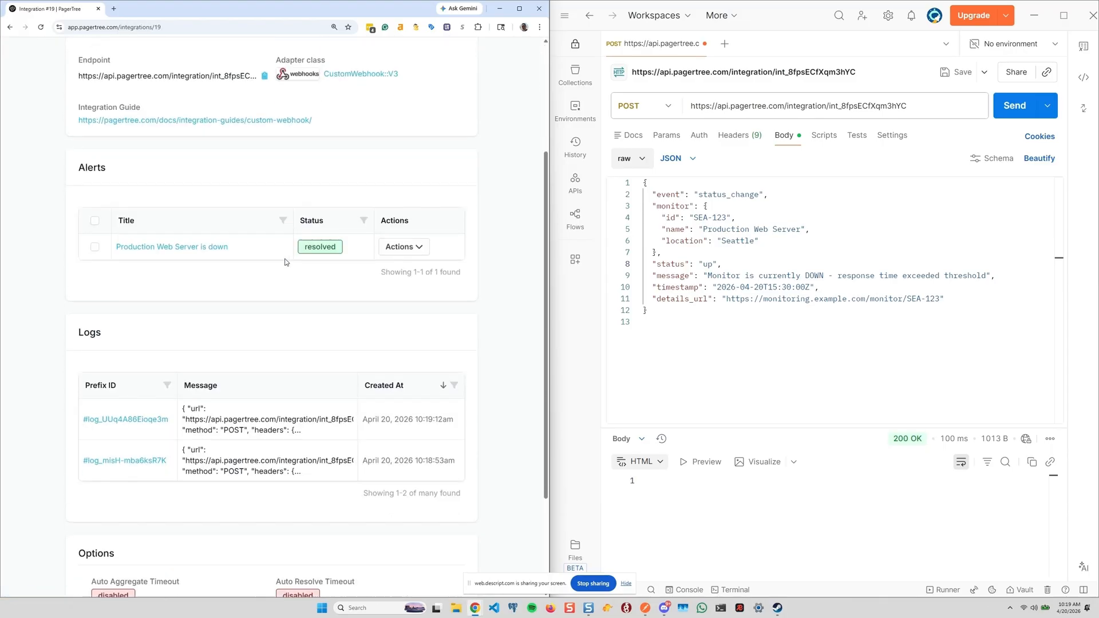
left_click(140, 419)
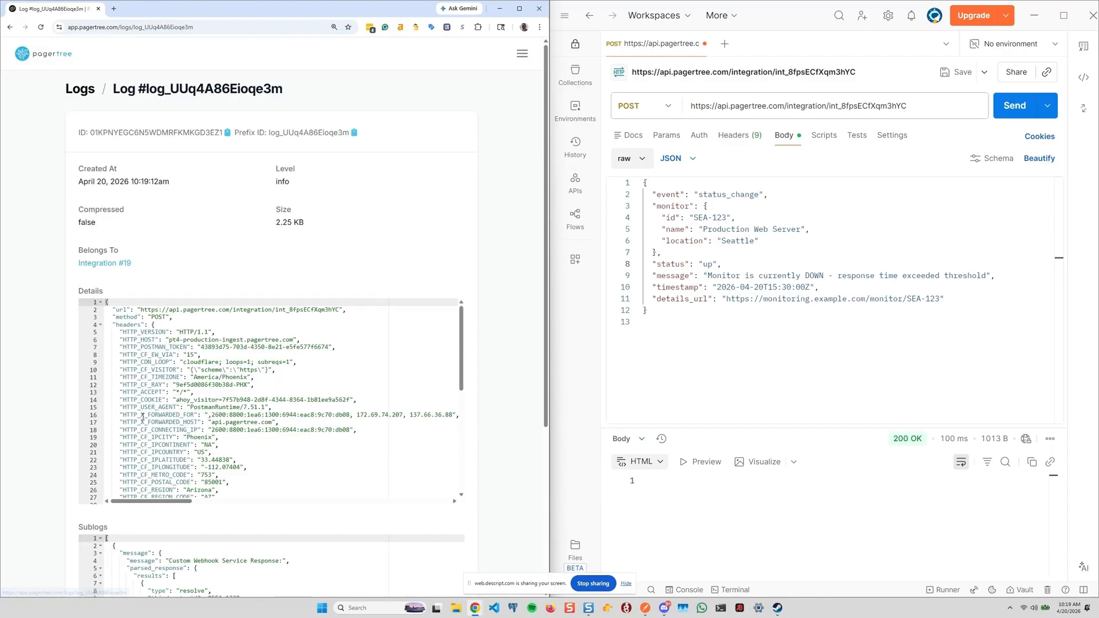
scroll(277, 354, "down", 4)
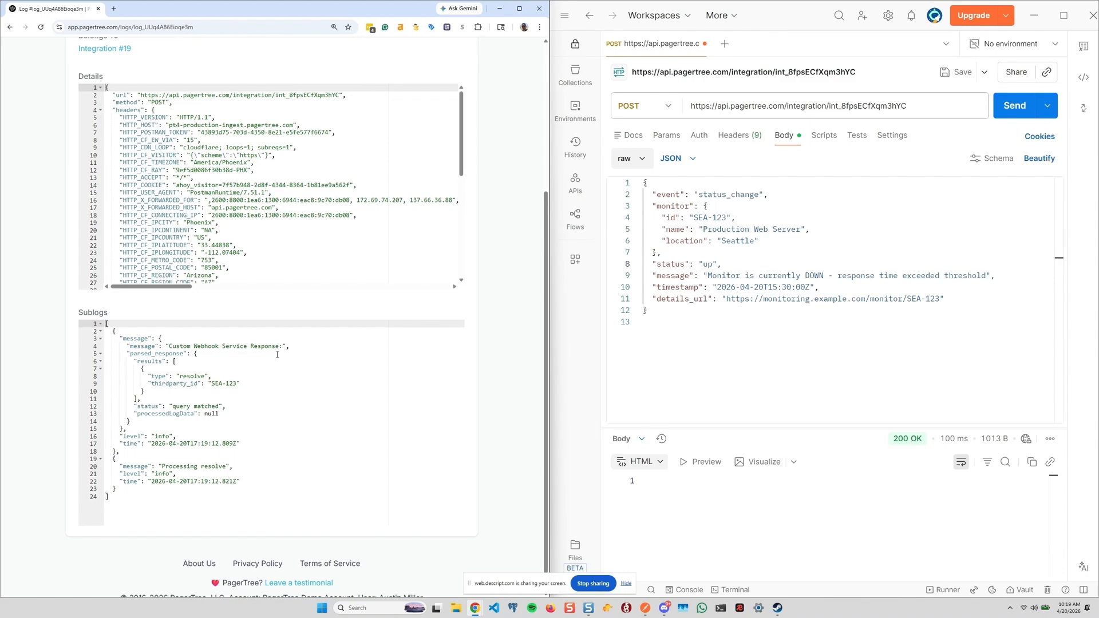
left_click_drag(245, 385, 136, 372)
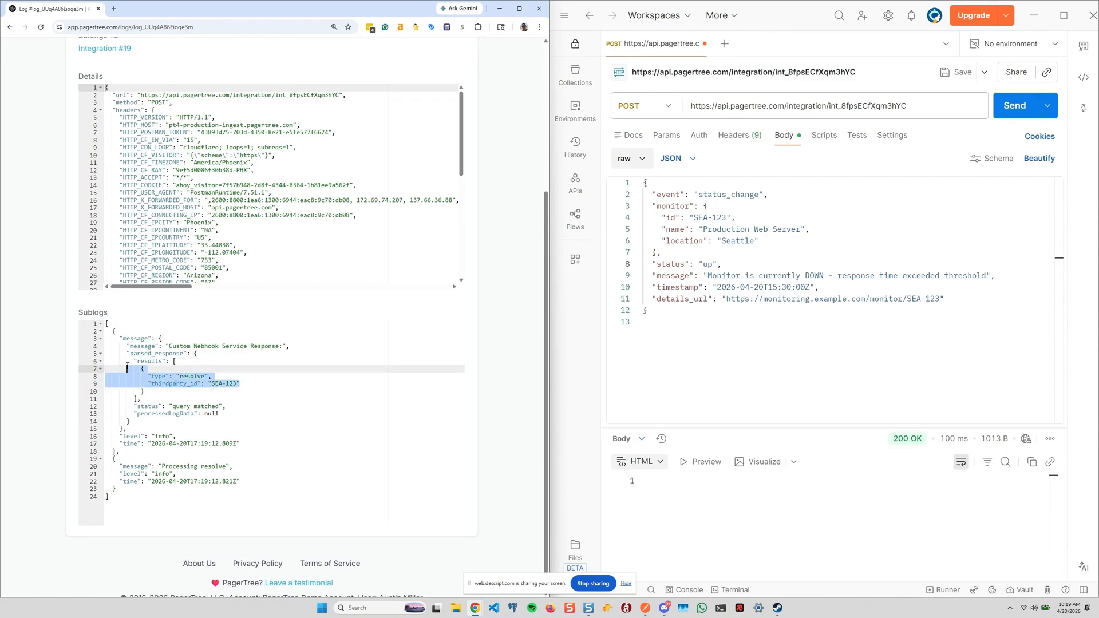
left_click_drag(221, 413, 180, 404)
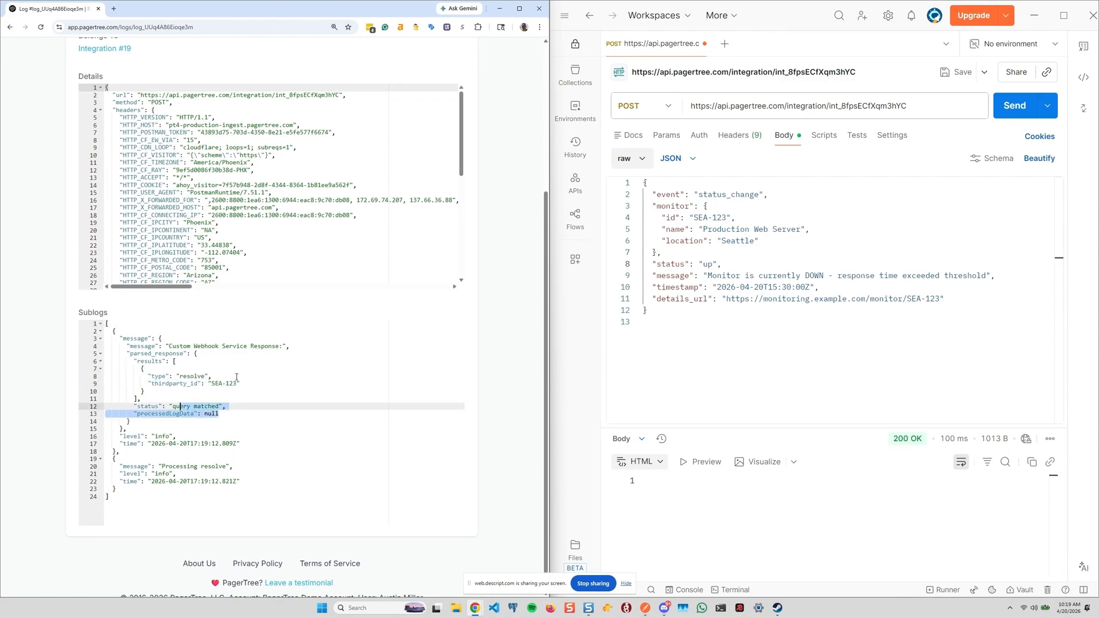
scroll(245, 221, "down", 4)
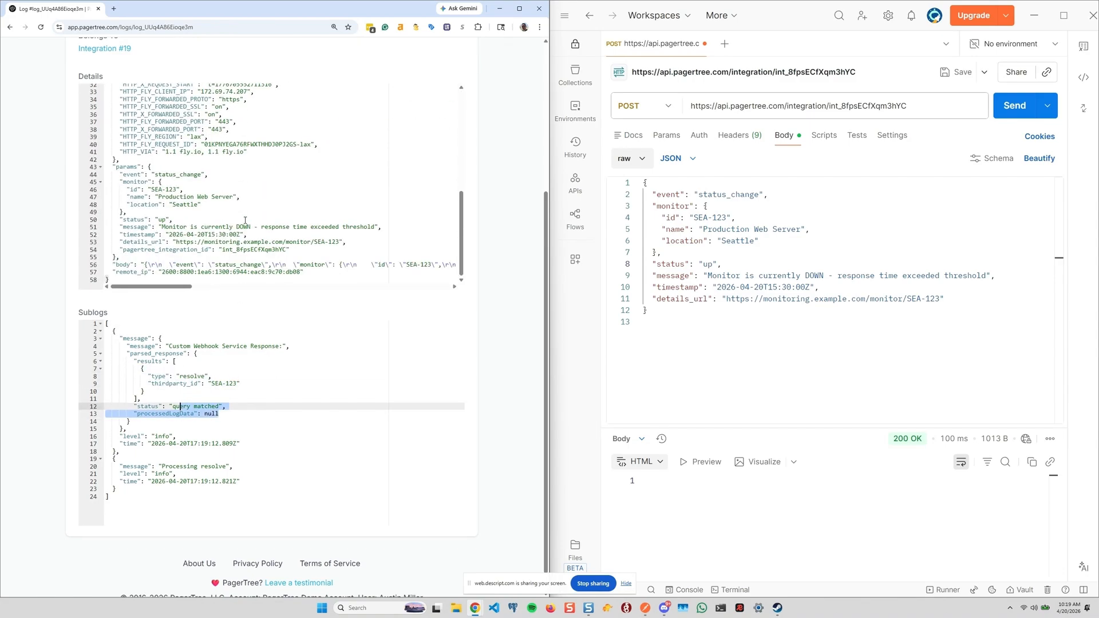
left_click(270, 458)
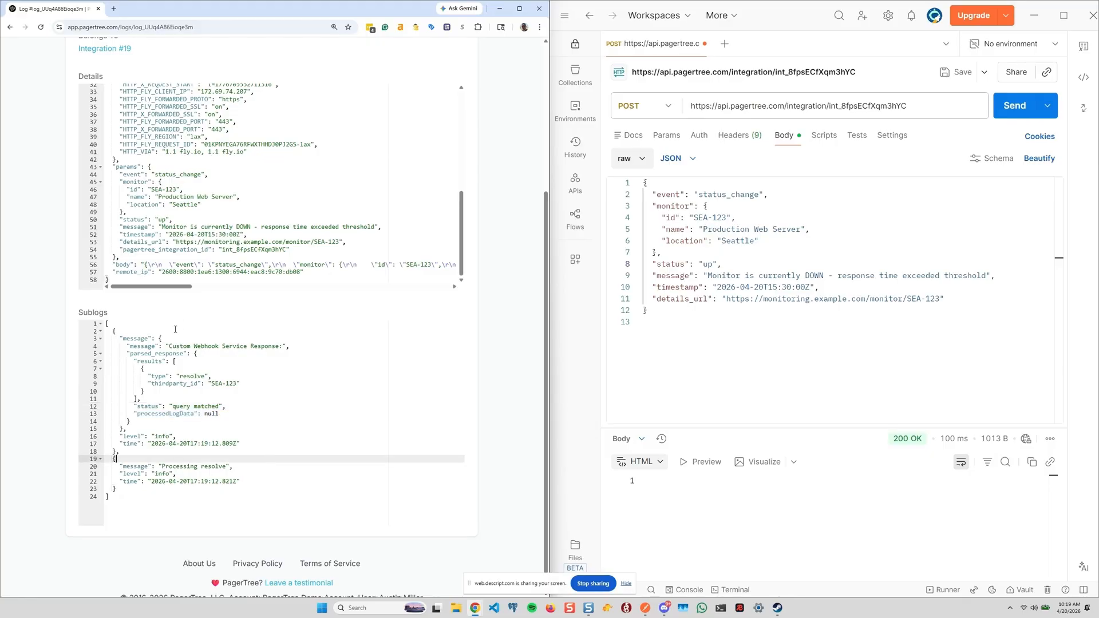
- Return to the integration and open the older log, belonging to the "down" request
scroll(175, 329, "up", 3)
left_click(115, 221)
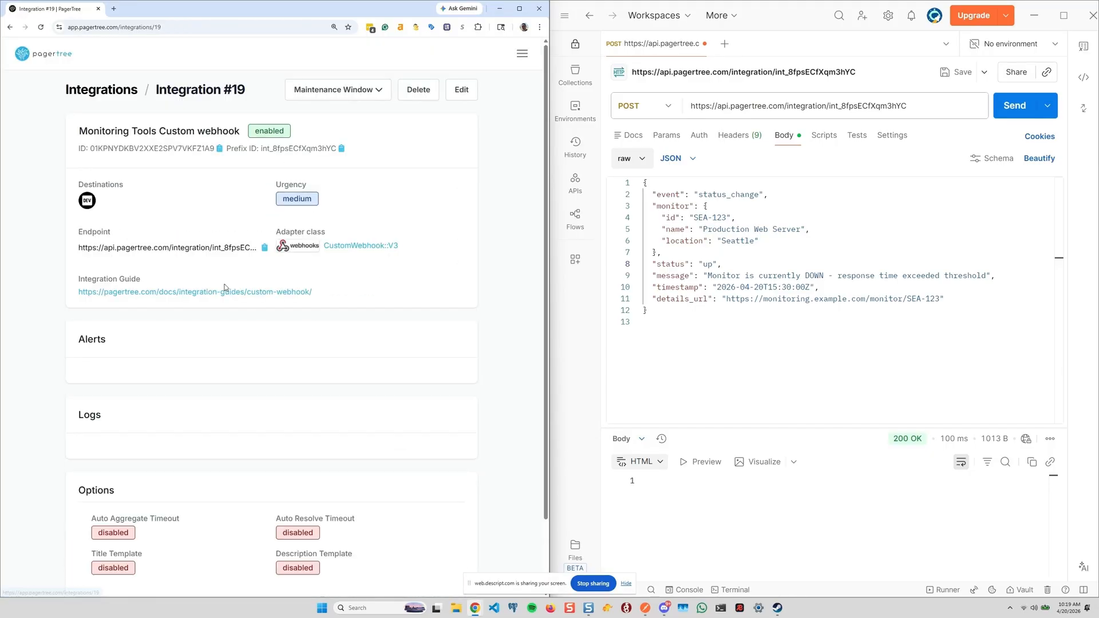
scroll(158, 361, "down", 4)
left_click(147, 375)
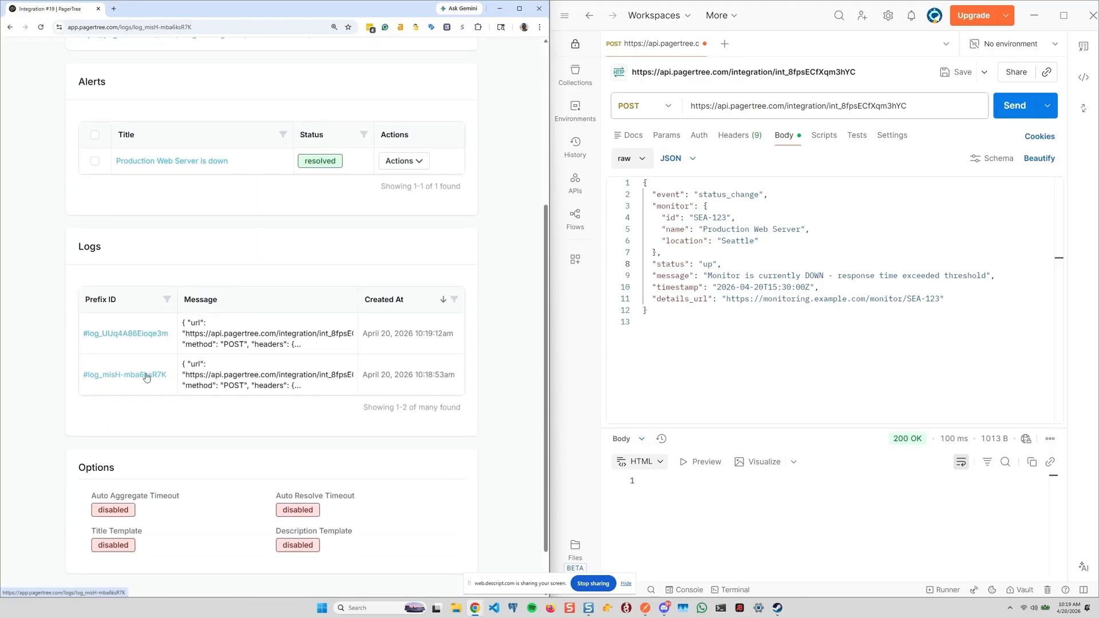
scroll(159, 361, "down", 3)
scroll(514, 445, "down", 4)
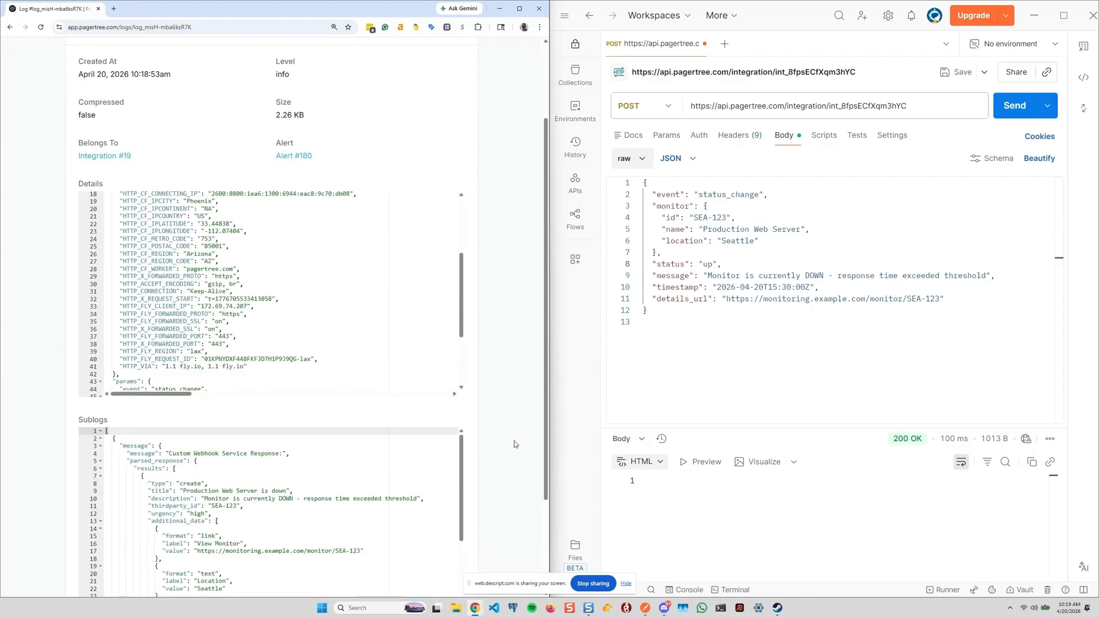
- Examine the create action and its additional data in the sublogs, and return to the integration's page
scroll(316, 388, "down", 2)
scroll(286, 375, "up", 2)
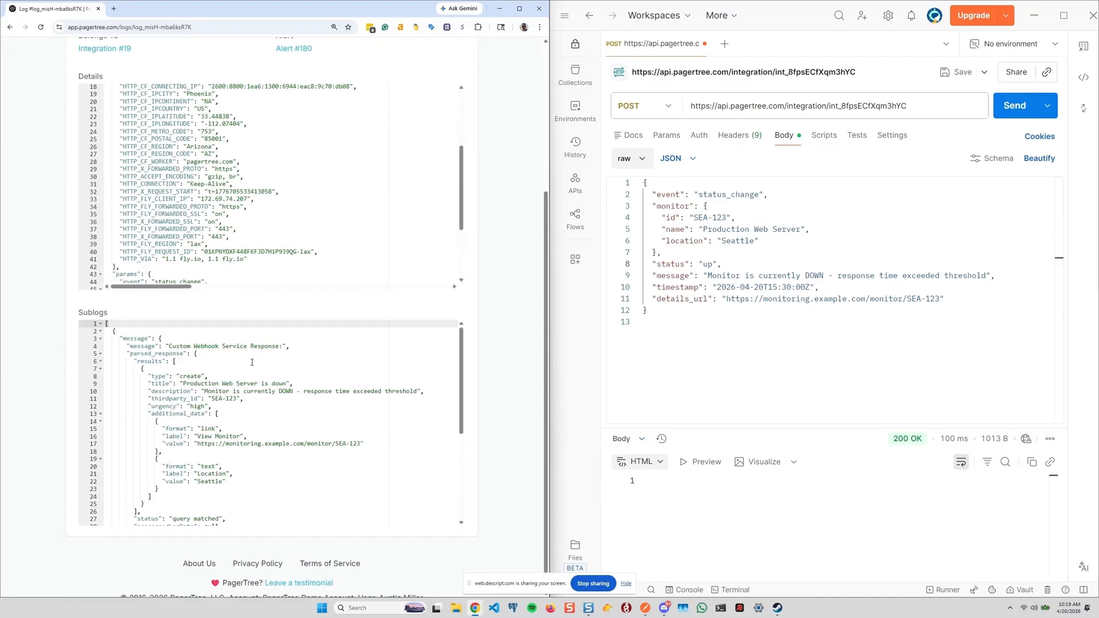
left_click_drag(141, 369, 259, 377)
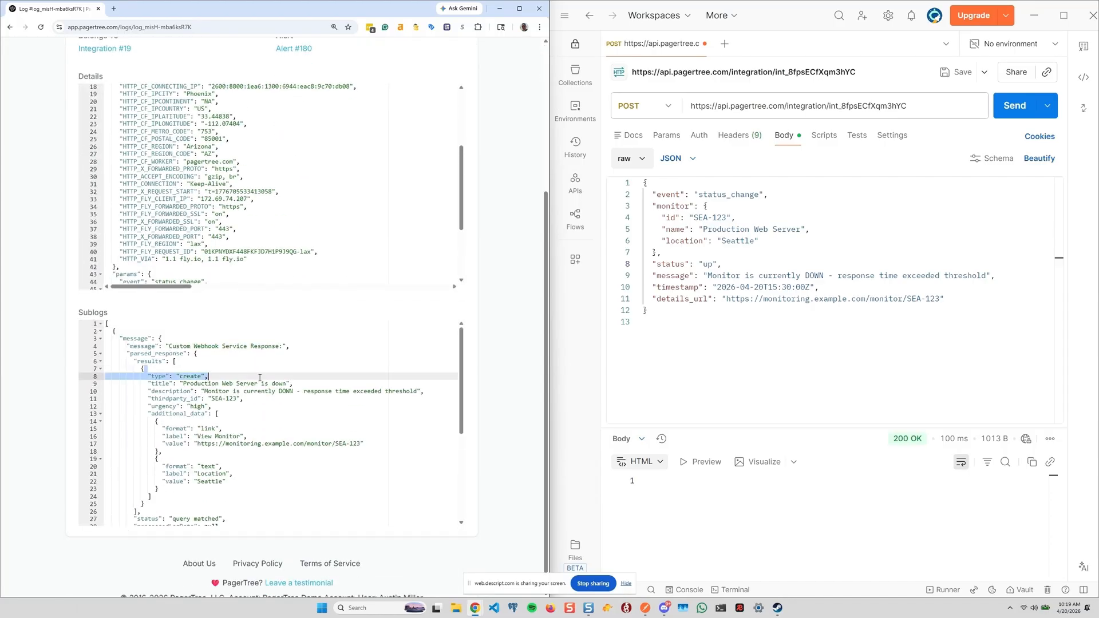
left_click(258, 426)
scroll(355, 420, "down", 3)
scroll(355, 420, "up", 8)
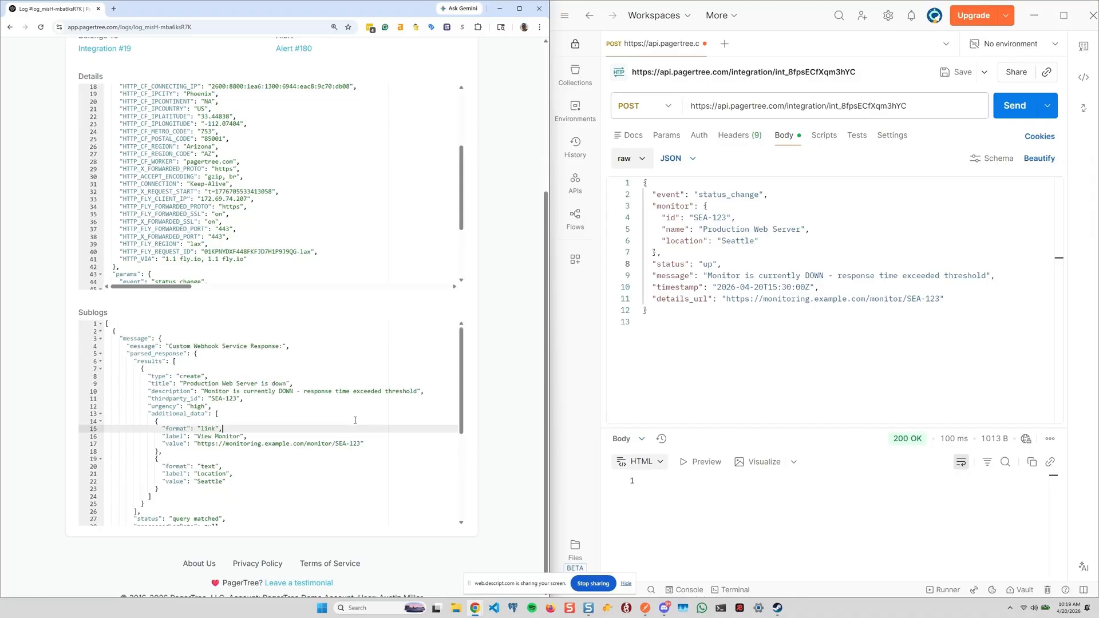
scroll(172, 286, "up", 3)
left_click(123, 177)
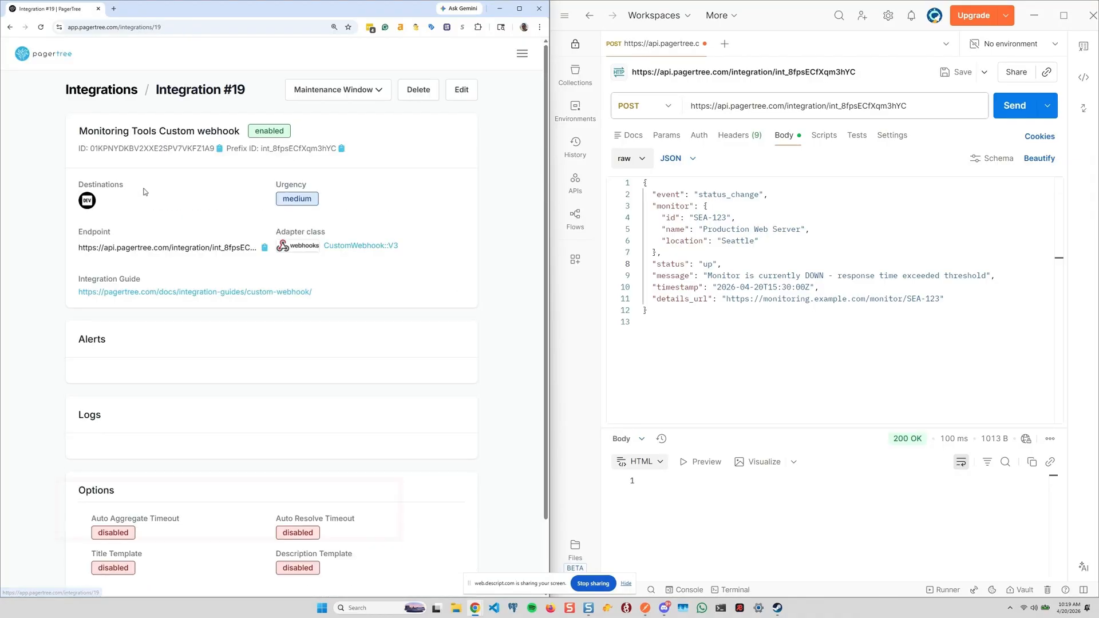